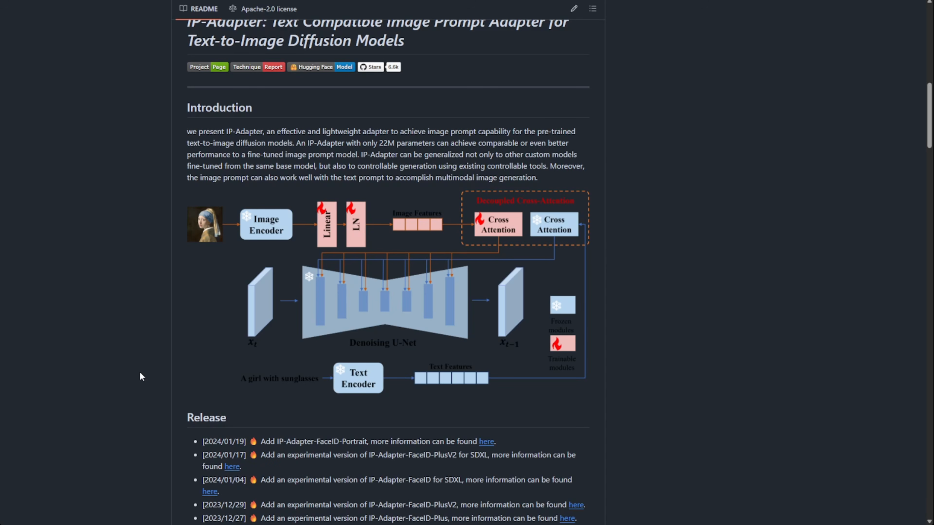
Review the IP-Adapter README and the Untwisting RoPE project page, switching the style–content demo between its first two reference images
scroll(141, 376, "down", 1)
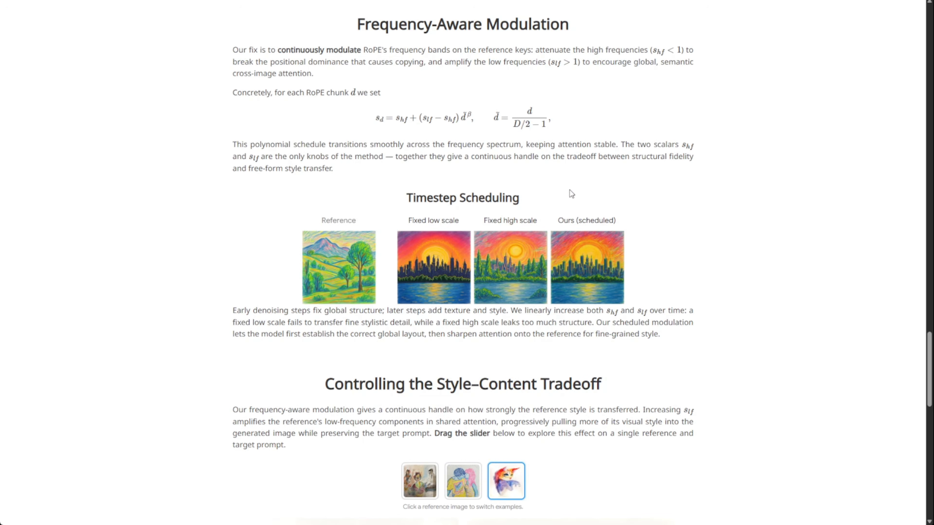
scroll(569, 190, "down", 6)
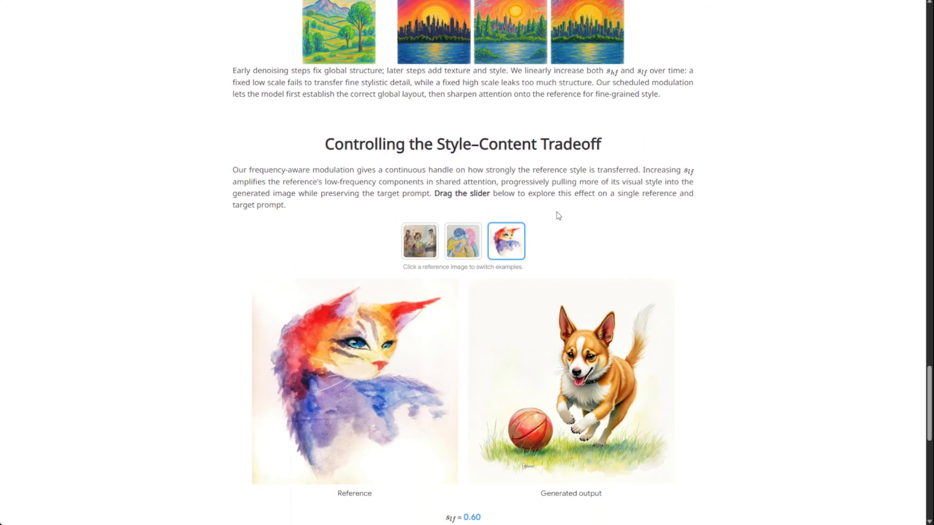
scroll(557, 212, "down", 2)
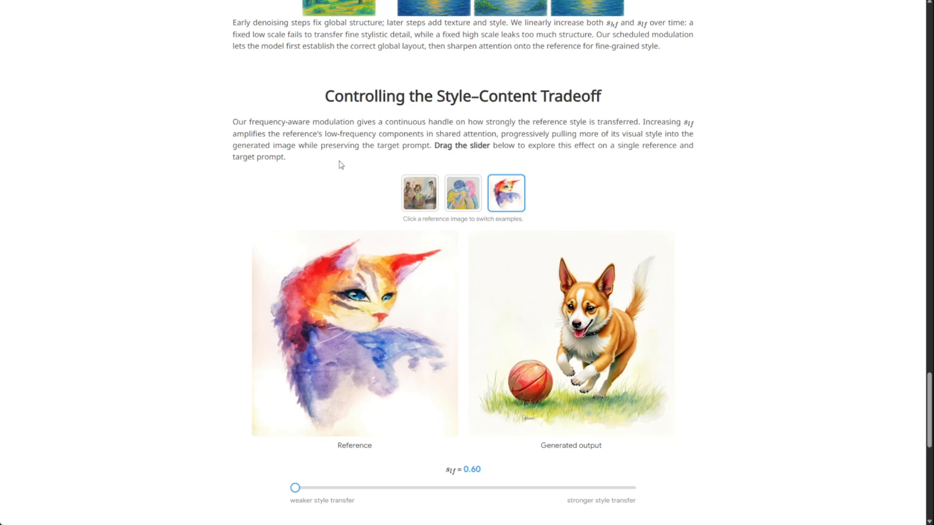
left_click(428, 199)
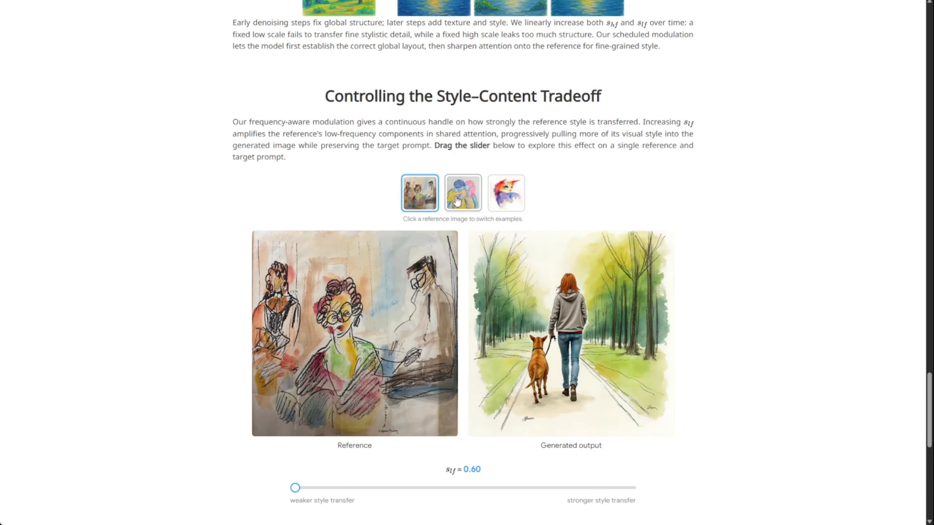
left_click(451, 199)
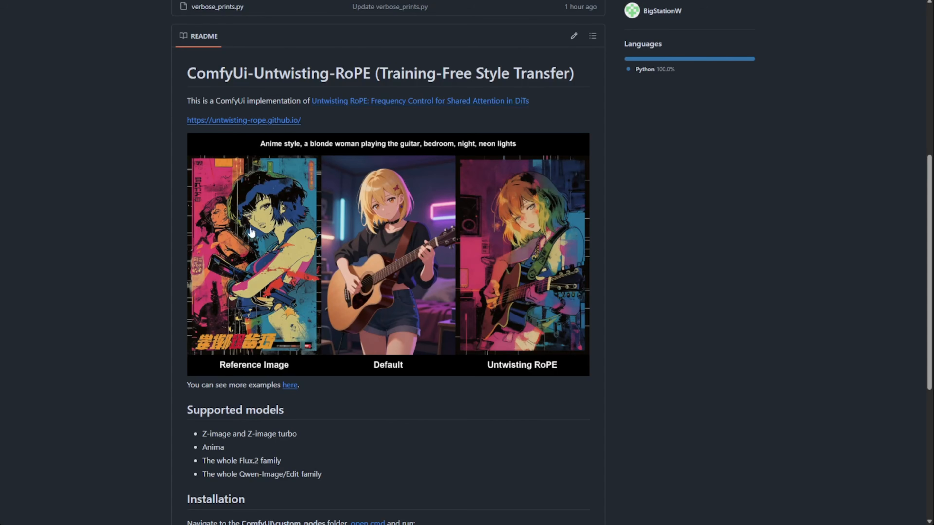
Review the ComfyUi-Untwisting-RoPE GitHub README, covering its example images, supported models, git clone installation command and usage notes
scroll(234, 197, "down", 5)
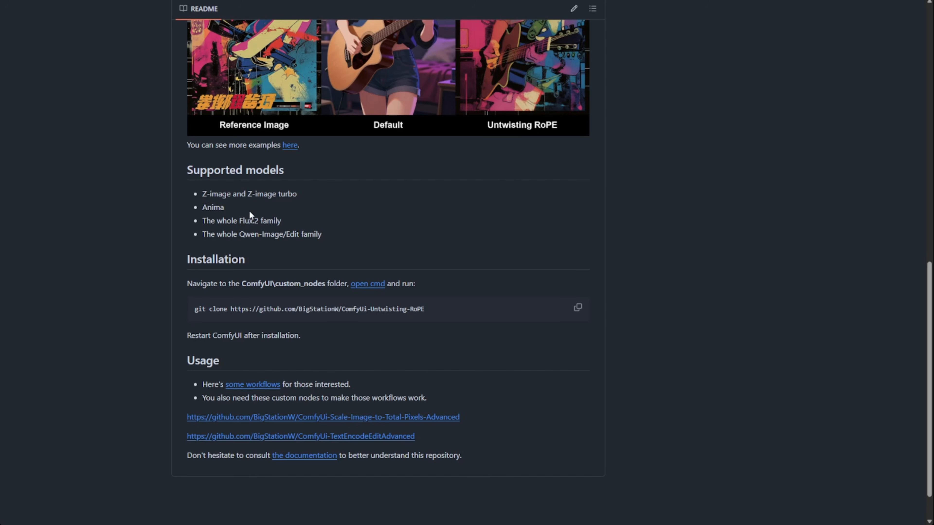
scroll(248, 210, "up", 5)
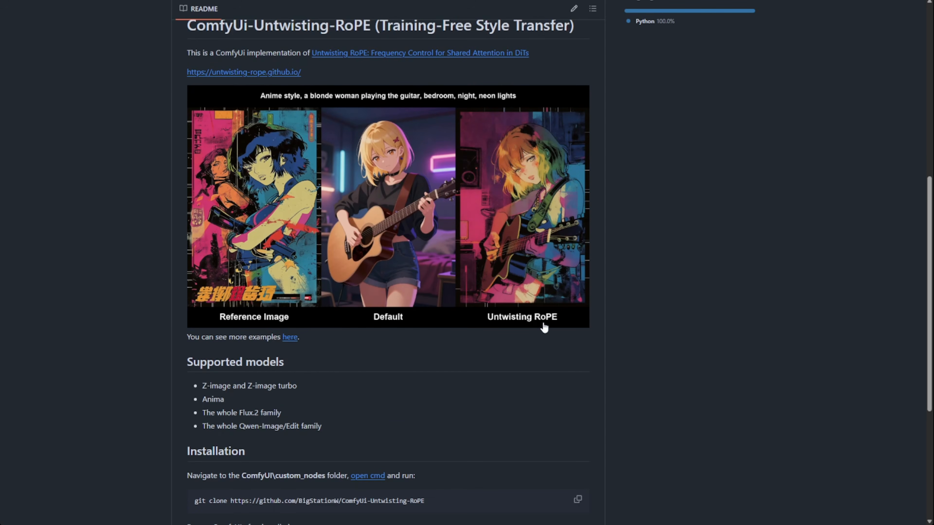
scroll(543, 327, "down", 3)
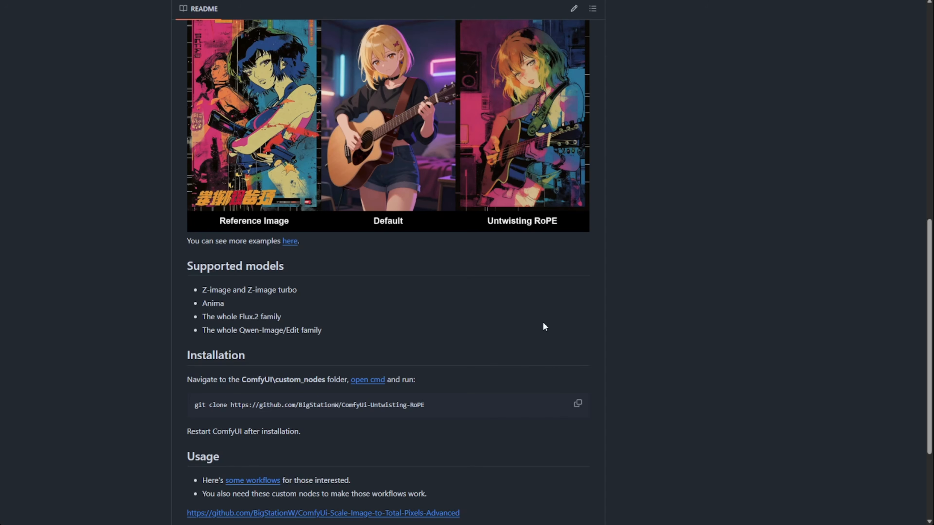
left_click_drag(440, 411, 181, 414)
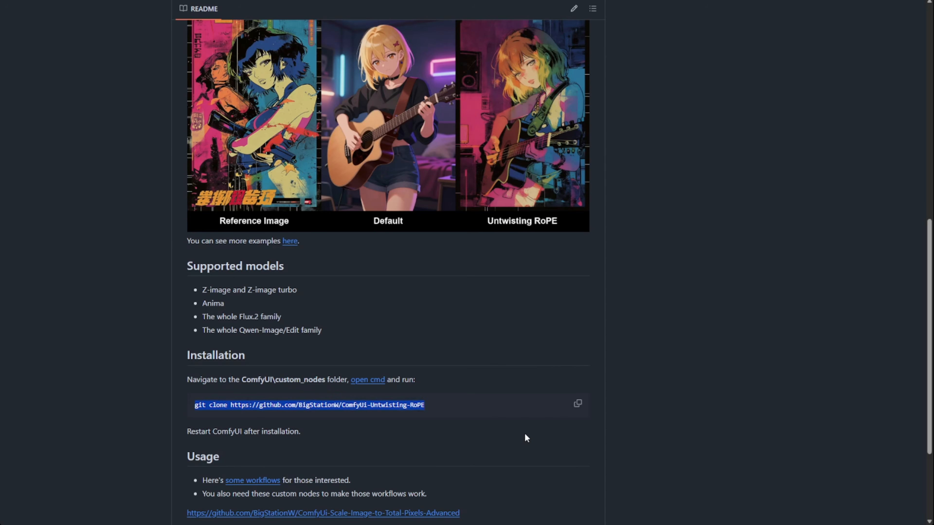
scroll(523, 427, "down", 3)
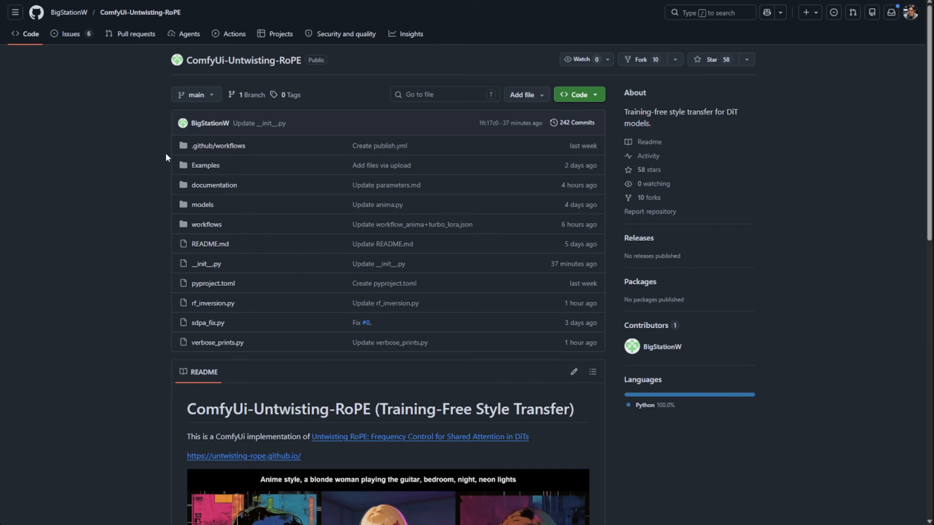
scroll(166, 157, "down", 15)
triple_click(250, 264)
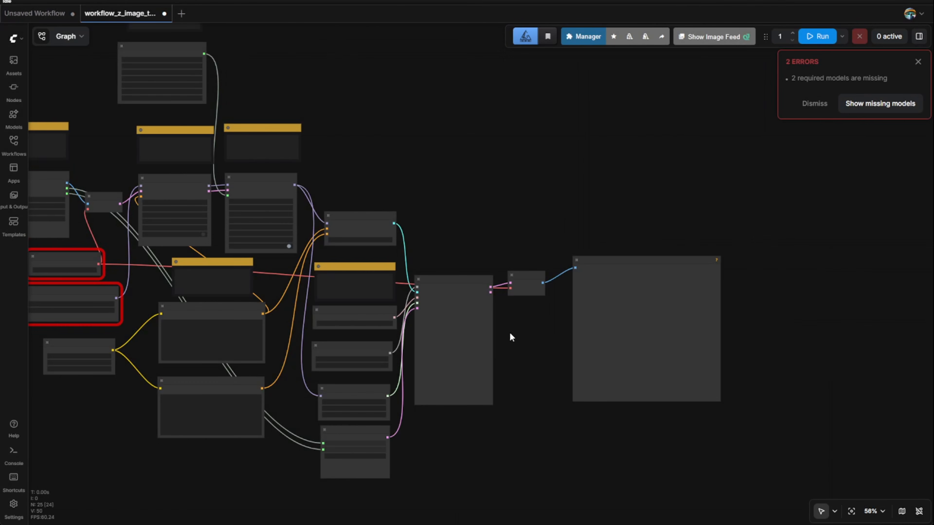
Switch to File Explorer and open the workflows folder inside the ComfyUi-Untwisting-RoPE custom node folder
left_click_drag(446, 170, 710, 152)
scroll(187, 347, "up", 4)
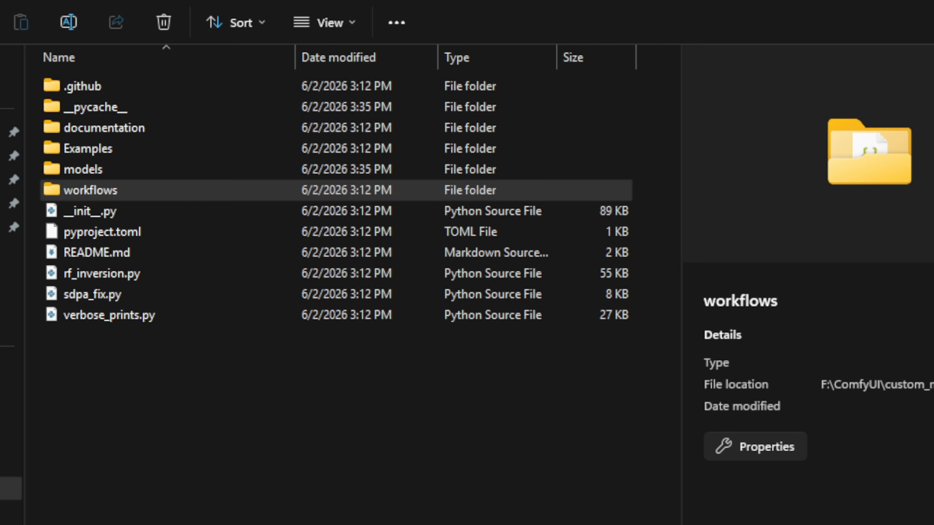
left_click(243, 373)
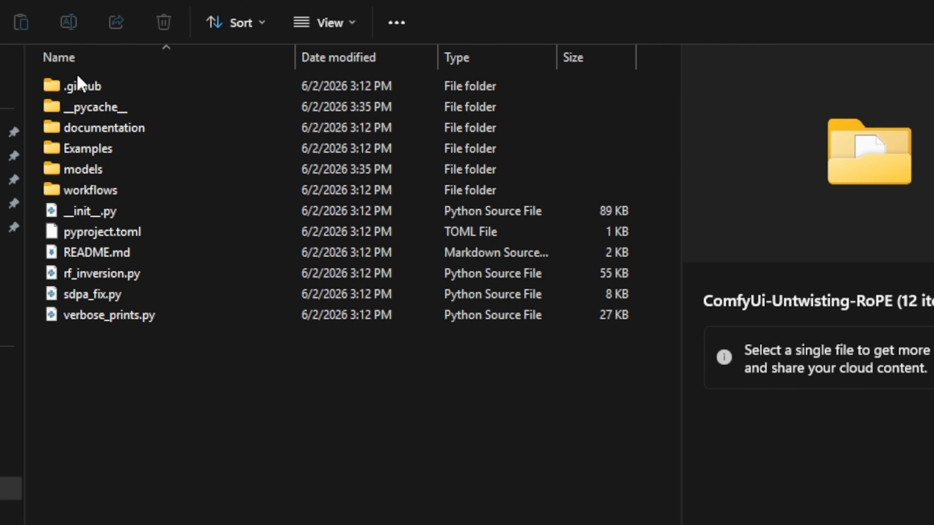
left_click(115, 192)
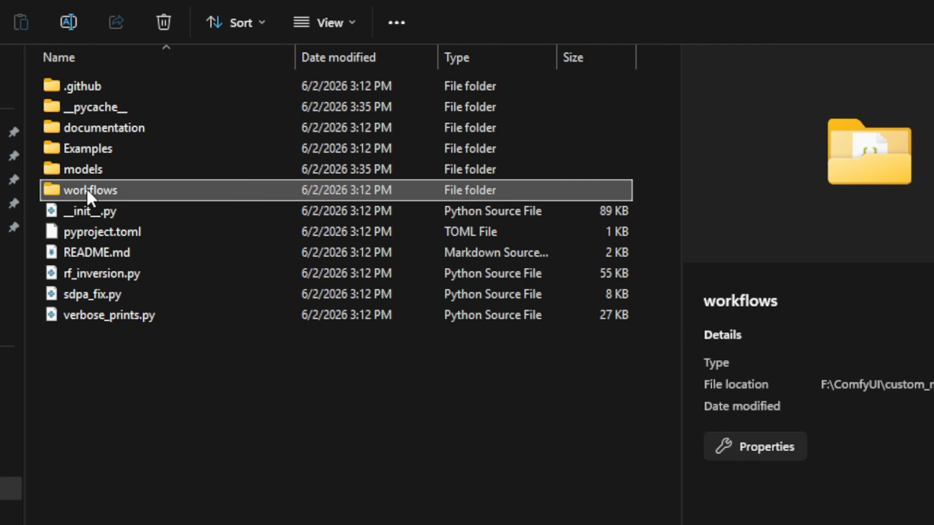
double_click(108, 190)
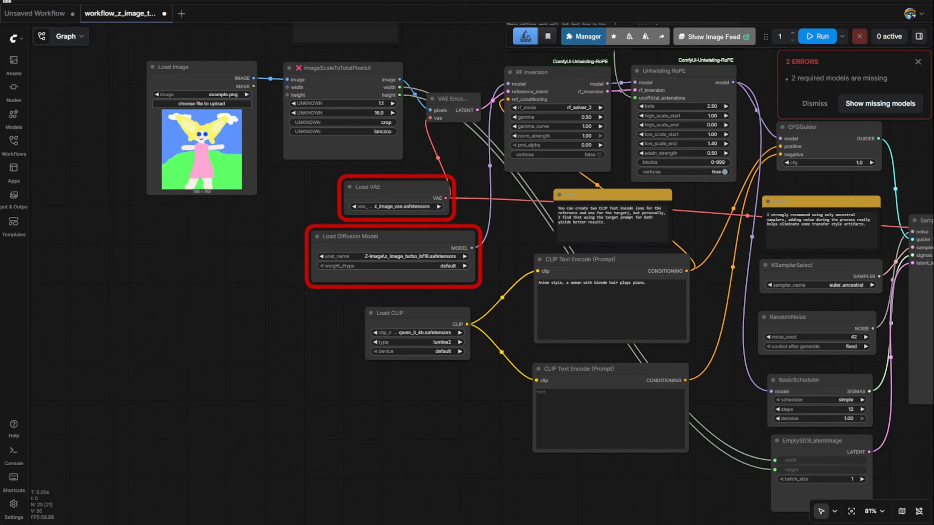
Examine the Z-Image workflow in ComfyUI, from the Load Image node to the RF Inversion and Untwisting RoPE nodes
scroll(400, 331, "down", 2)
left_click_drag(417, 405, 229, 467)
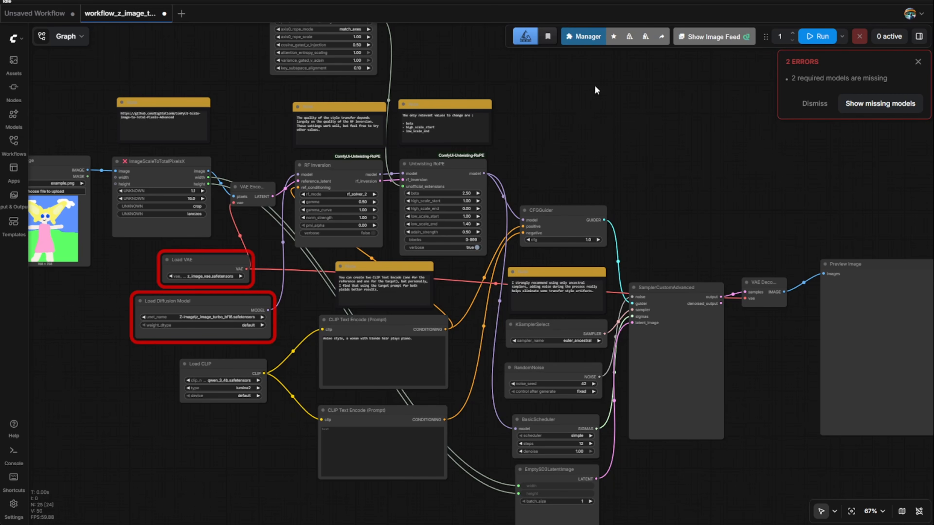
left_click_drag(215, 363, 317, 389)
scroll(132, 185, "up", 4)
left_click(131, 185)
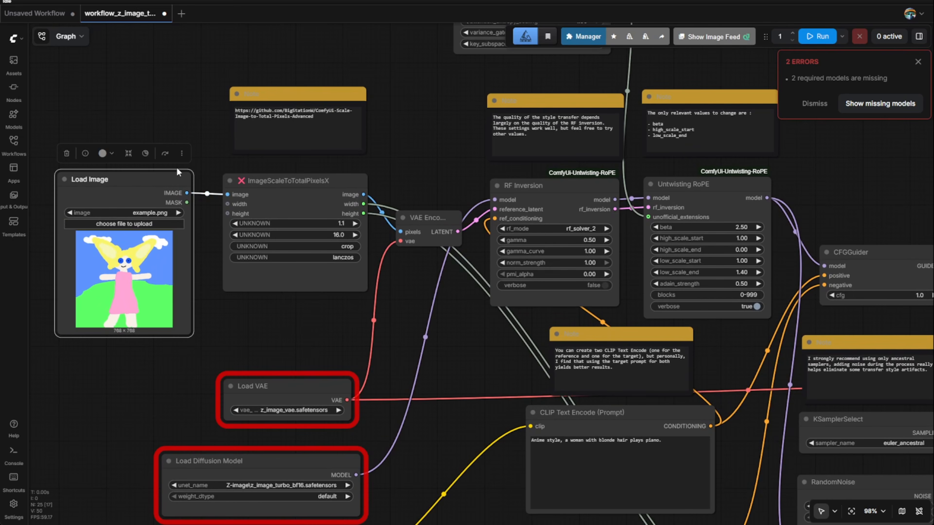
scroll(405, 121, "right", 5)
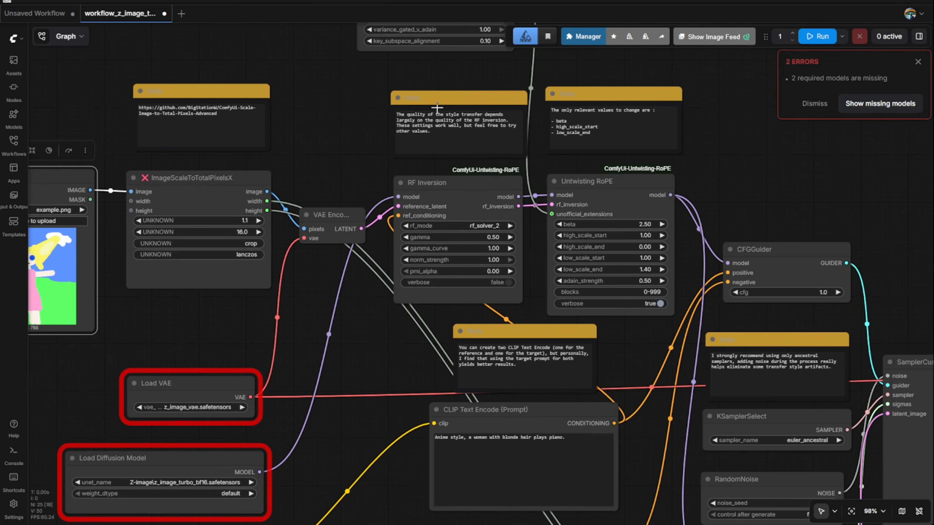
scroll(519, 173, "up", 2)
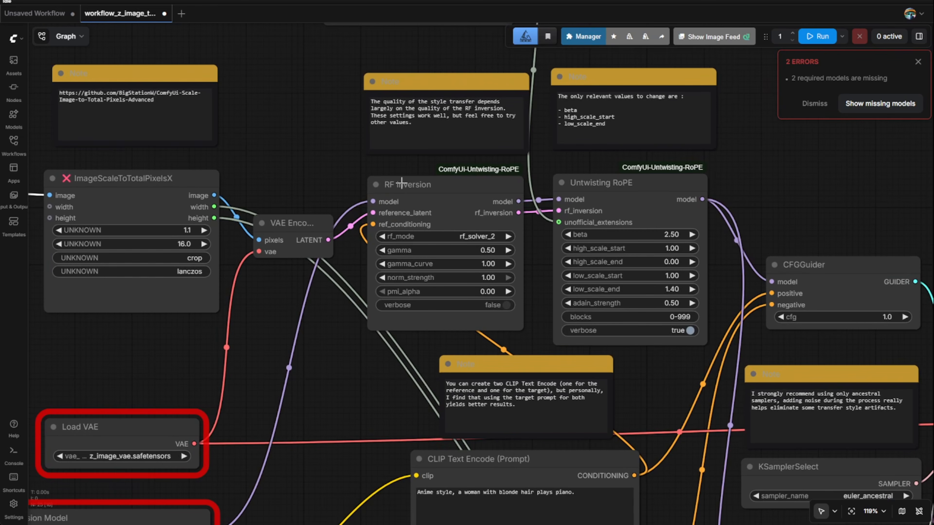
left_click(415, 180)
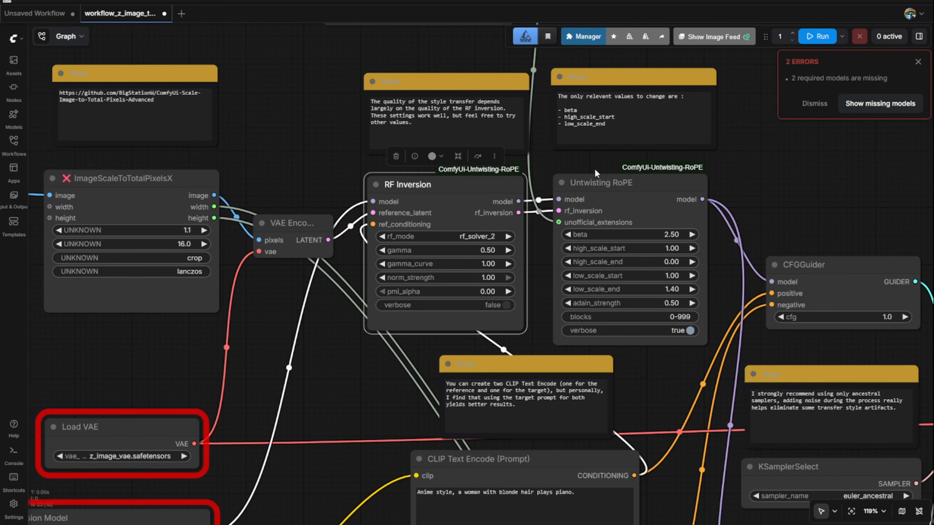
scroll(240, 412, "down", 3)
Choose z_image_turbo_bf16.safetensors from the Z-Image folder as the model in the Load Diffusion Model node
left_click_drag(177, 402, 272, 82)
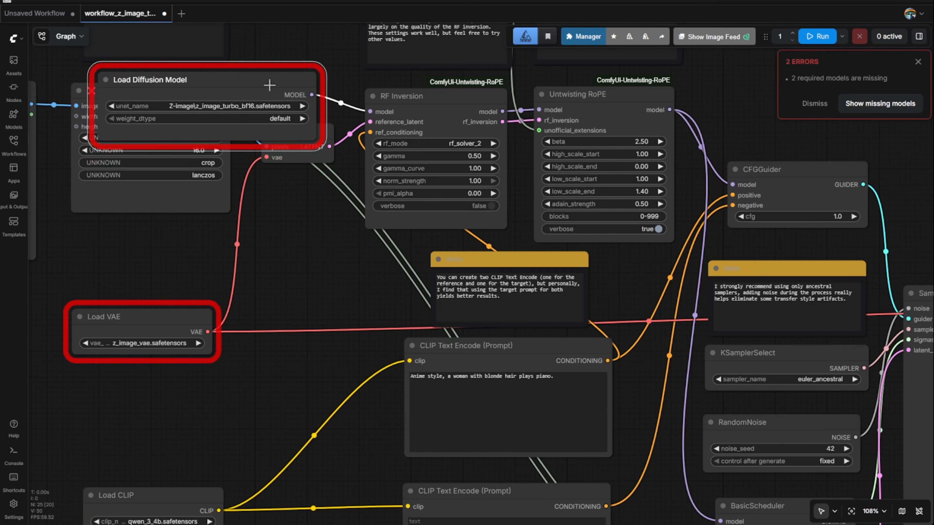
left_click(230, 106)
type("z")
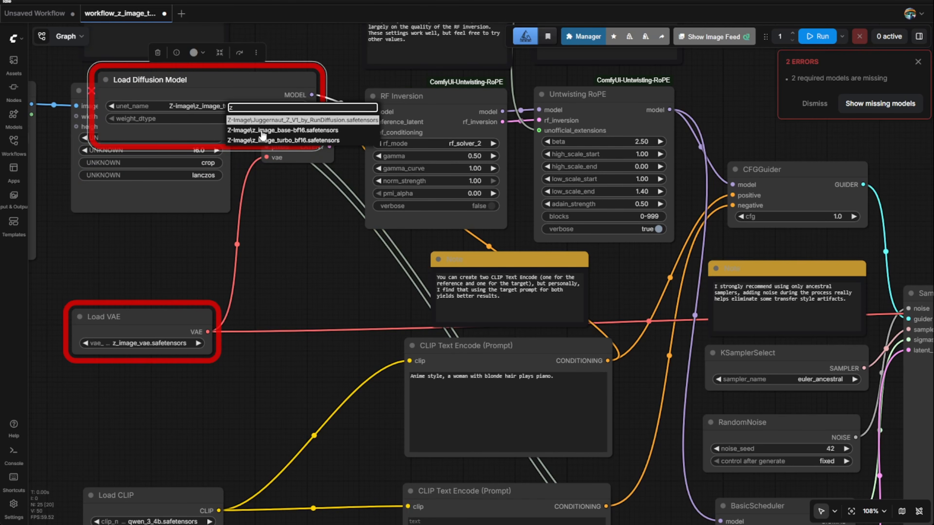
left_click(271, 141)
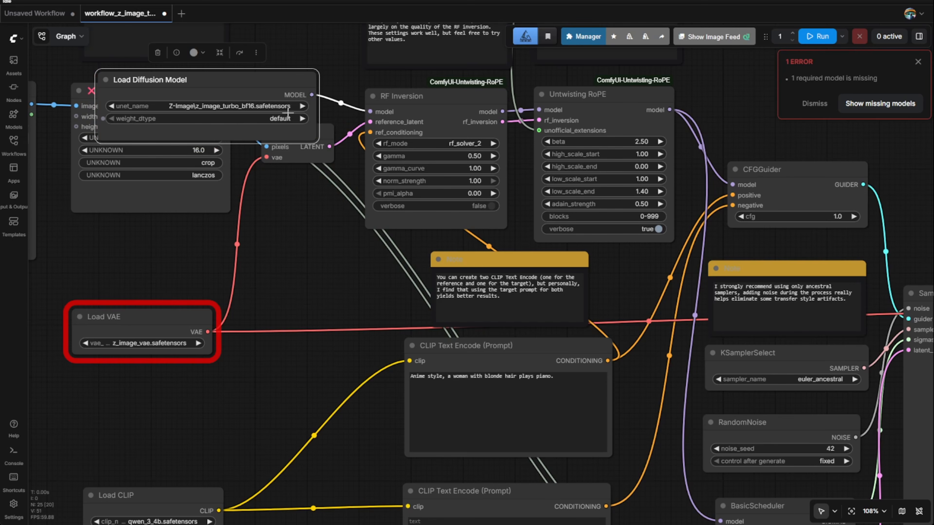
left_click_drag(221, 90, 240, 109)
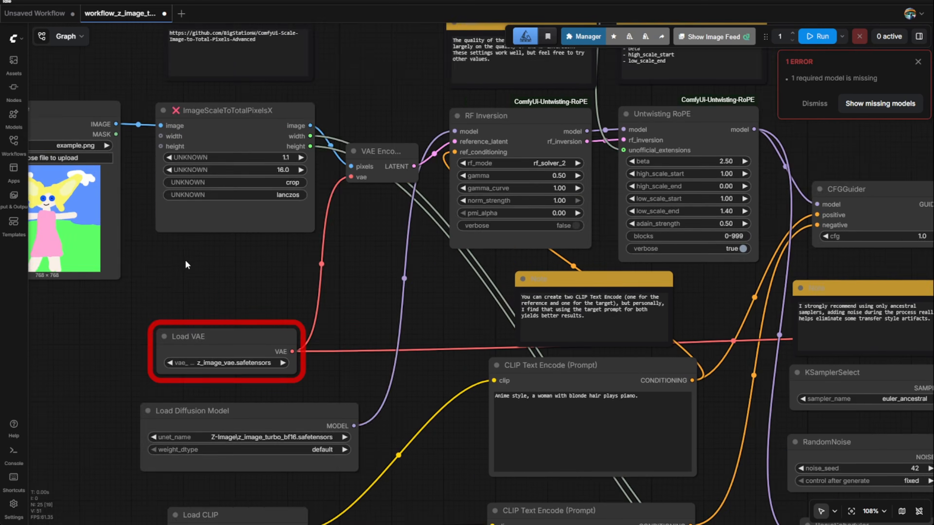
Enlarge the VAE Encode node so its full title fits, and shift it slightly lower beside RF Inversion
left_click_drag(191, 242, 357, 212)
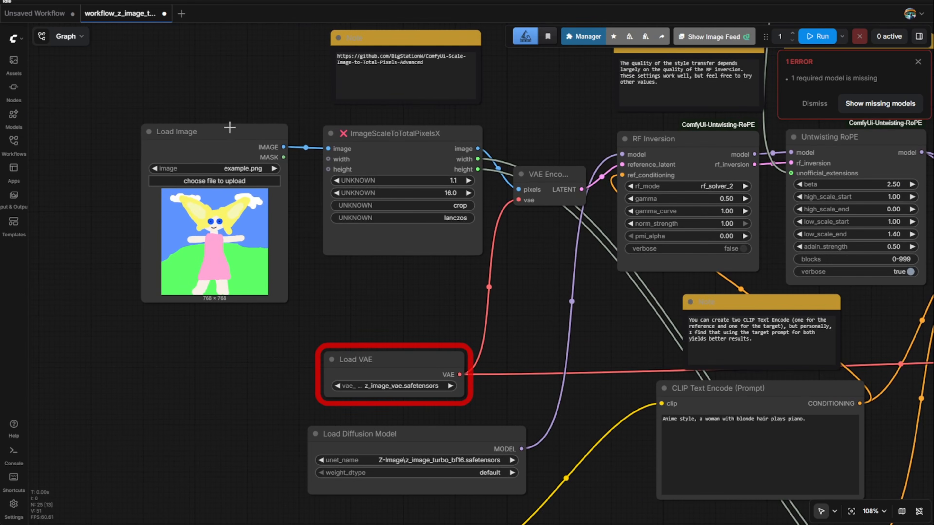
left_click(215, 131)
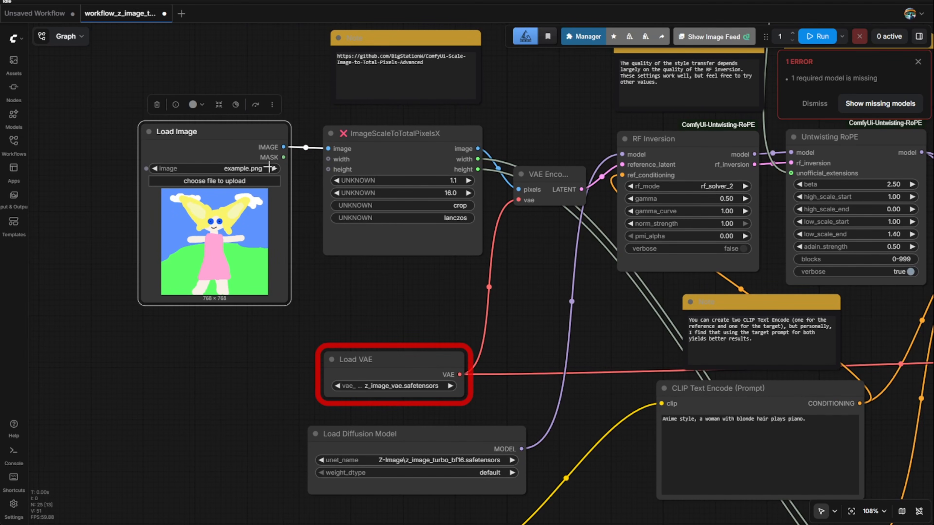
left_click_drag(545, 101, 417, 147)
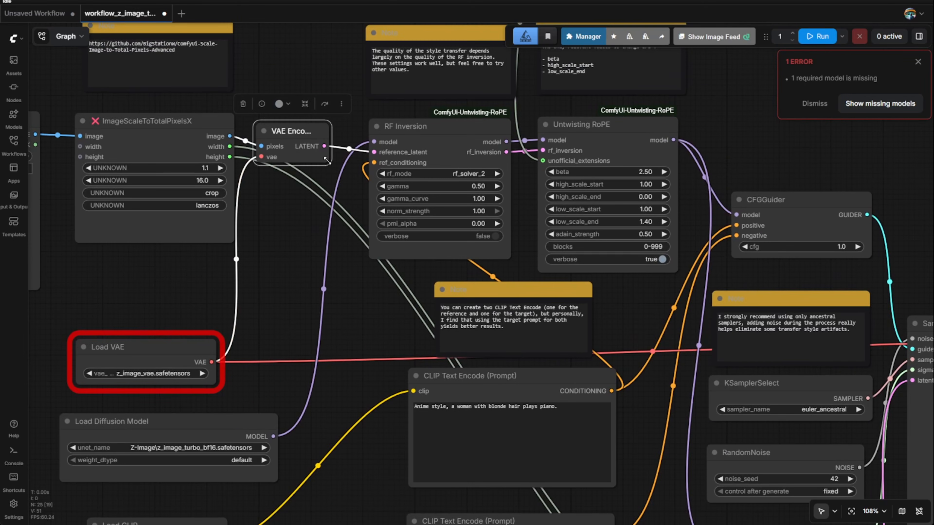
left_click_drag(327, 160, 346, 173)
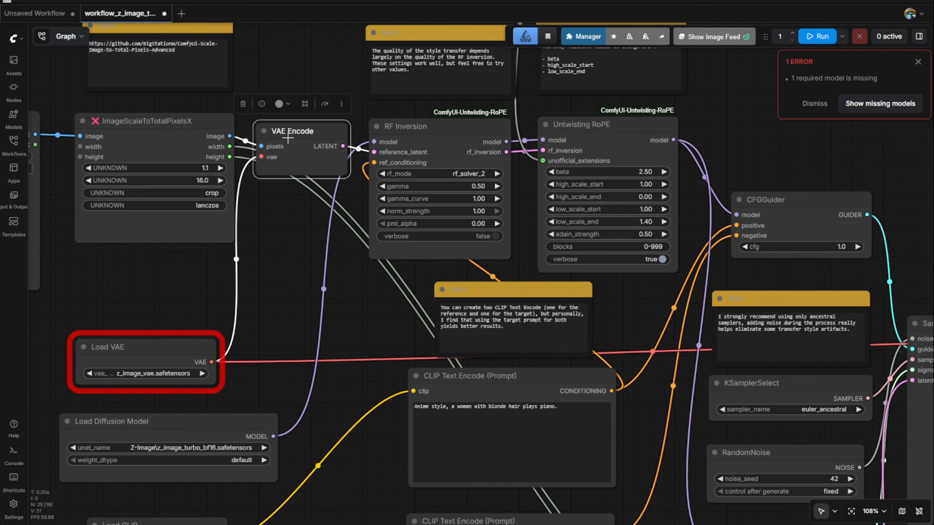
scroll(335, 144, "up", 3)
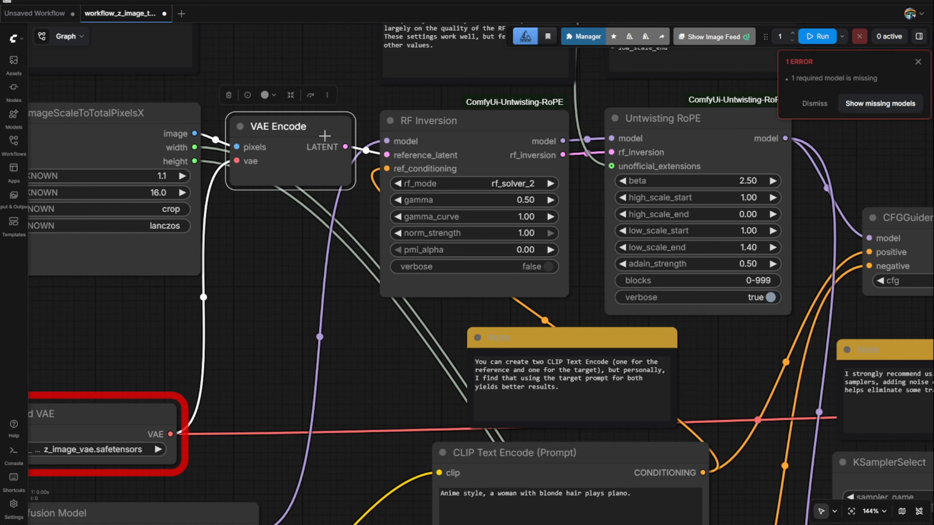
left_click_drag(312, 135, 312, 147)
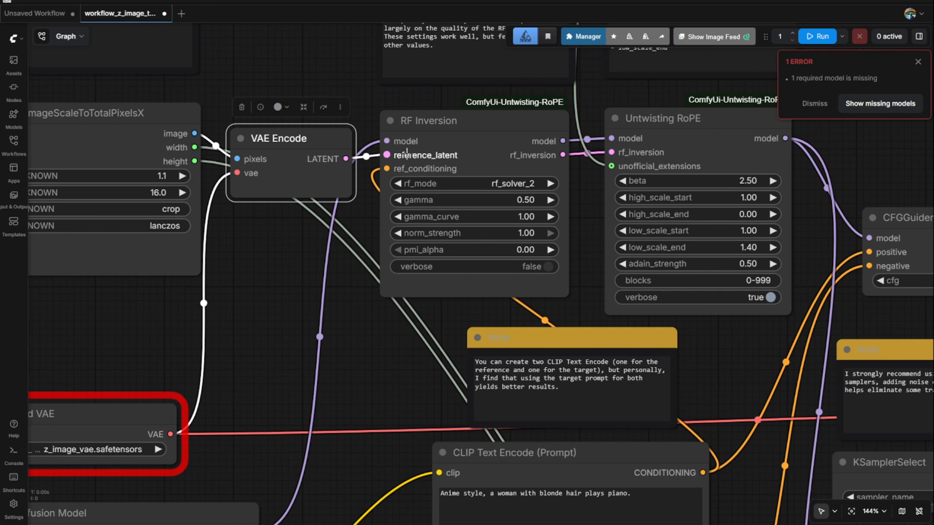
left_click(555, 102)
scroll(485, 127, "down", 3)
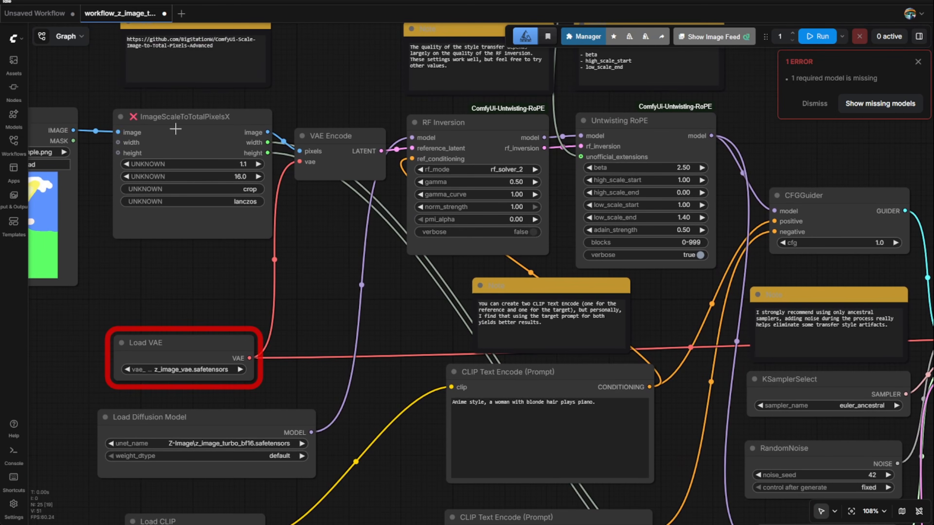
Inspect the missing ImageScaleToTotalPixelsX node and move the Load Image node farther away from it to make room
left_click_drag(220, 285, 318, 378)
scroll(246, 231, "up", 3)
left_click(247, 211)
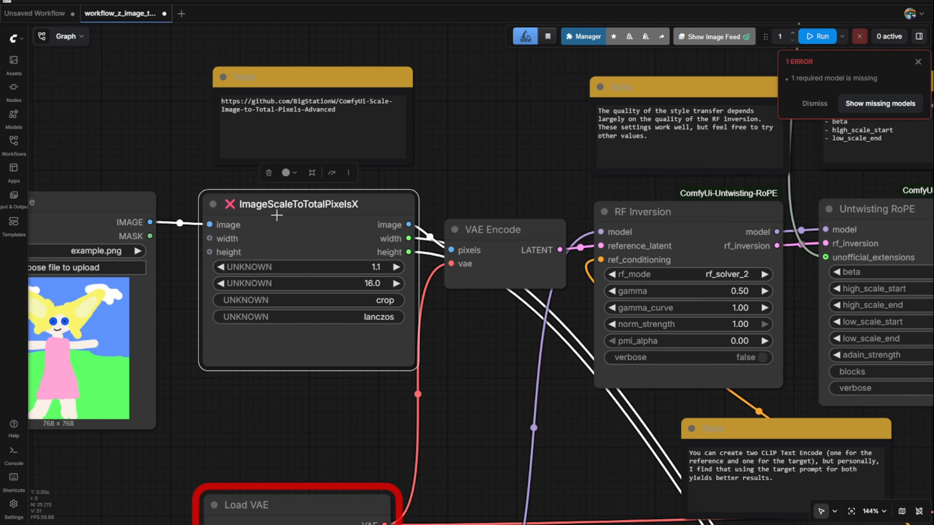
scroll(214, 177, "down", 2)
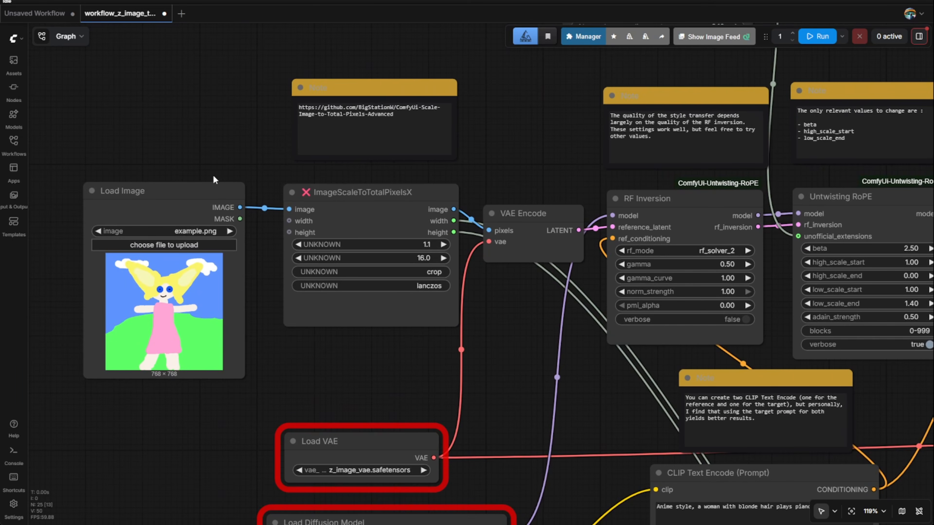
left_click_drag(192, 197, 105, 202)
Paste the copied Scale Image to Total Pixels and Resize Image v2 nodes, stacking them between Load Image and ImageScaleToTotalPixelsX
left_click(279, 133)
key("ctrl+v")
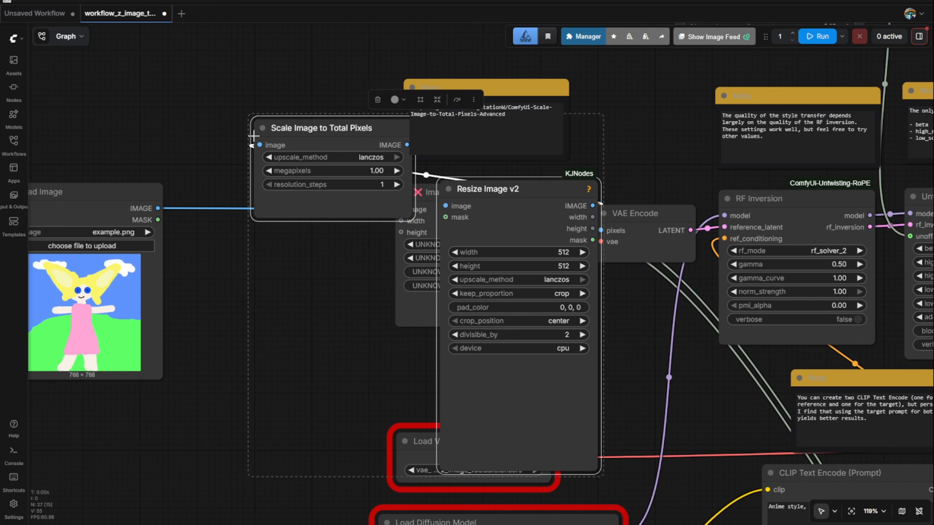
left_click(250, 269)
left_click_drag(514, 197, 258, 249)
left_click_drag(326, 139, 256, 133)
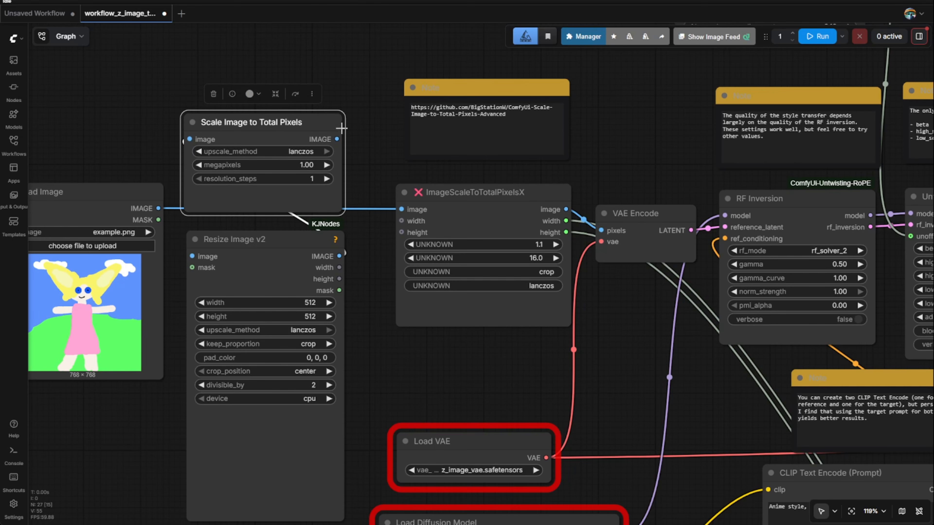
Wire Load Image through Resize Image v2 and Scale Image to Total Pixels into the pixels input of VAE Encode
left_click_drag(323, 125, 325, 134)
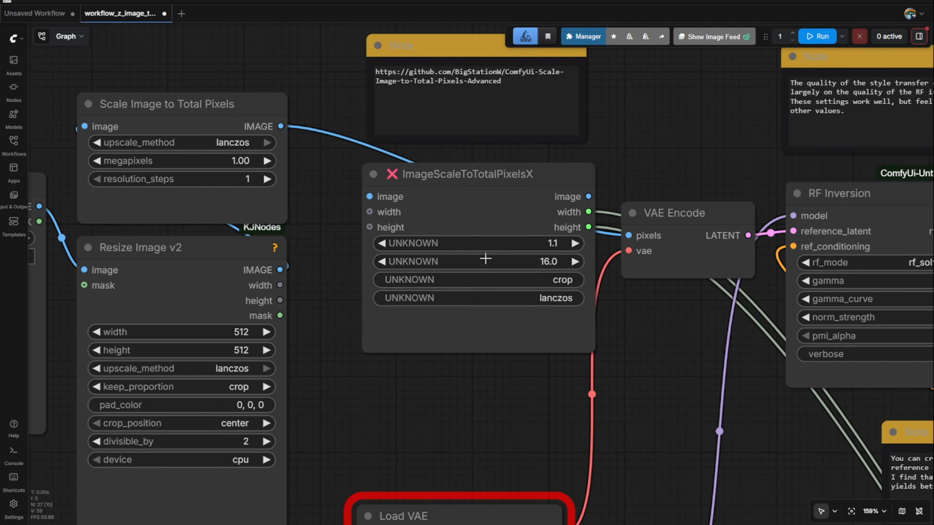
scroll(481, 258, "down", 8)
left_click_drag(527, 319, 405, 165)
Connect Resize Image v2's width and height to EmptySD3LatentImage, removing ImageScaleToTotalPixelsX and moving its GitHub note above the image nodes
left_click_drag(730, 391, 334, 51)
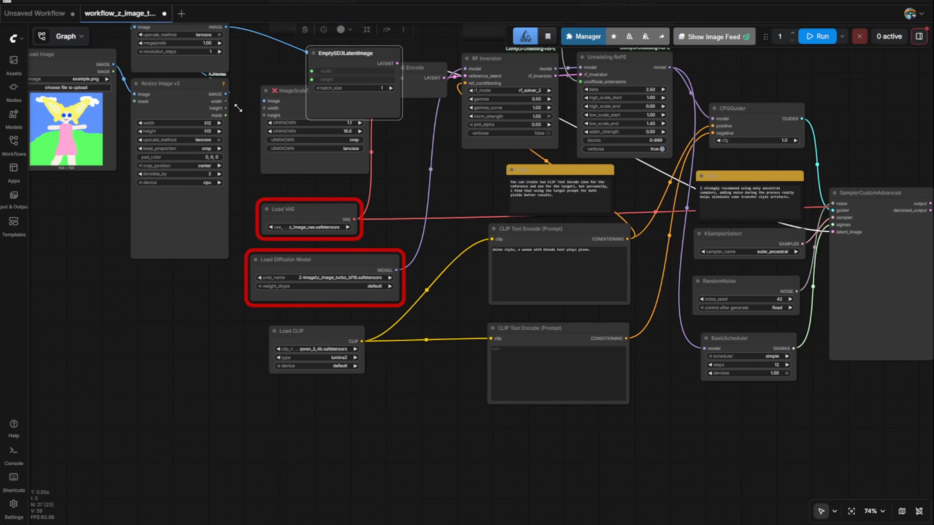
scroll(238, 107, "up", 8)
left_click_drag(247, 57, 228, 182)
left_click_drag(164, 248, 340, 164)
left_click_drag(340, 160, 349, 184)
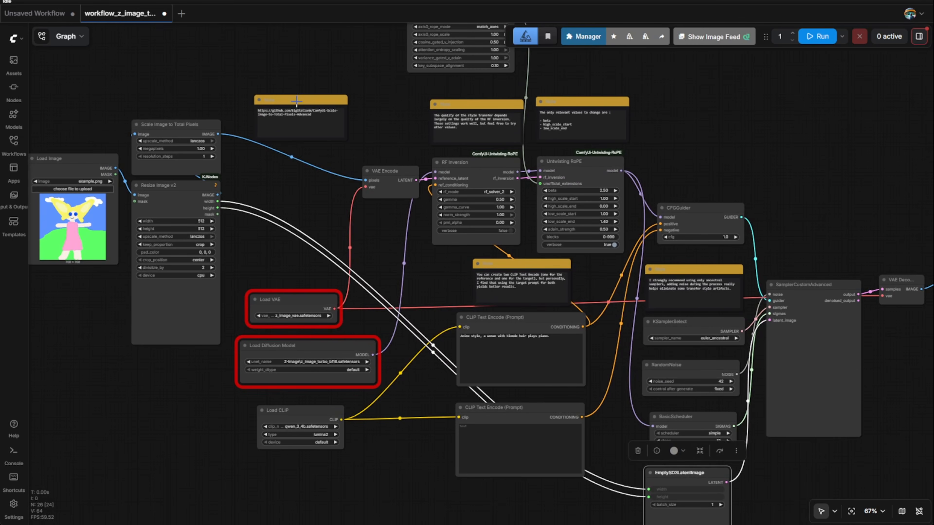
left_click_drag(293, 96, 253, 38)
left_click_drag(280, 211, 281, 245)
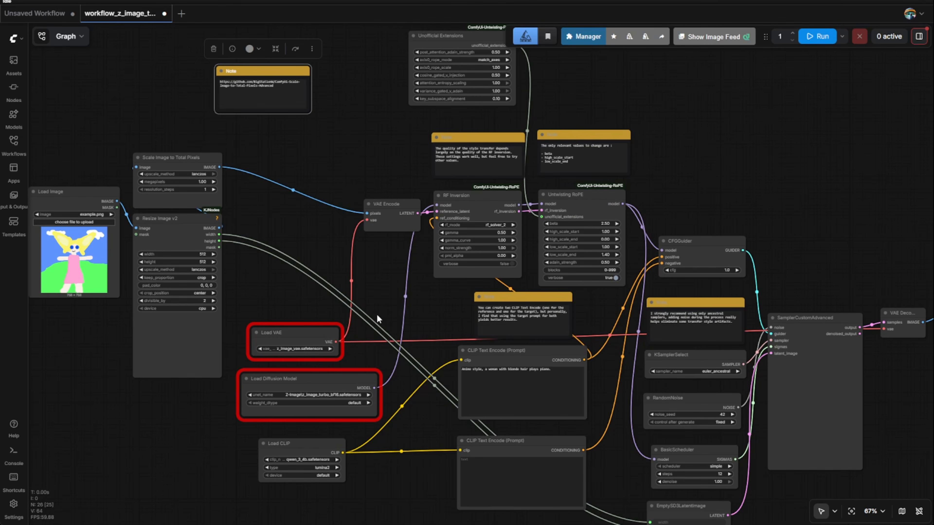
Choose ae.safetensors in Load VAE and select z_image_turbo_bf16.safetensors from the Z-Image folder in Load Diffusion Model
left_click_drag(334, 316, 338, 208)
scroll(264, 241, "up", 9)
left_click(367, 239)
left_click(408, 303)
left_click(439, 349)
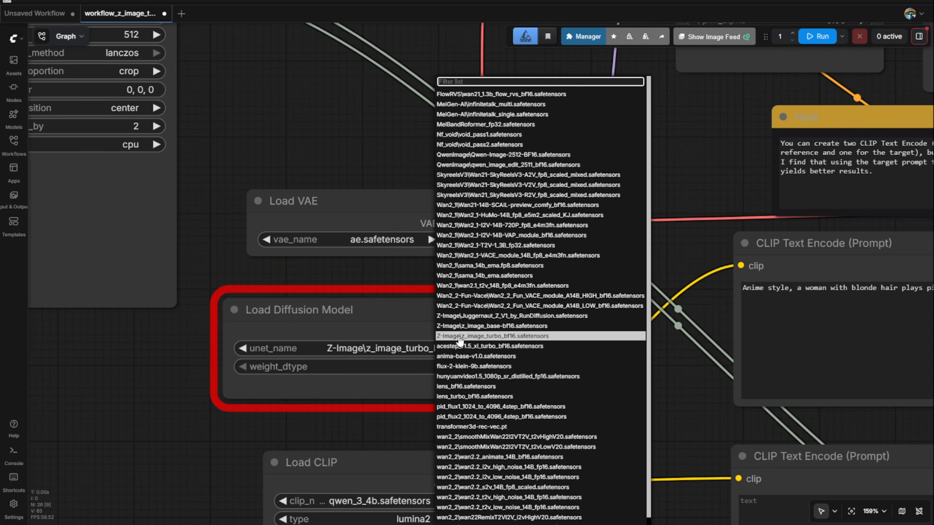
left_click(459, 335)
Run the workflow and bring the whole graph with the generated preview into view
scroll(203, 424, "down", 9)
key("ctrl+Return")
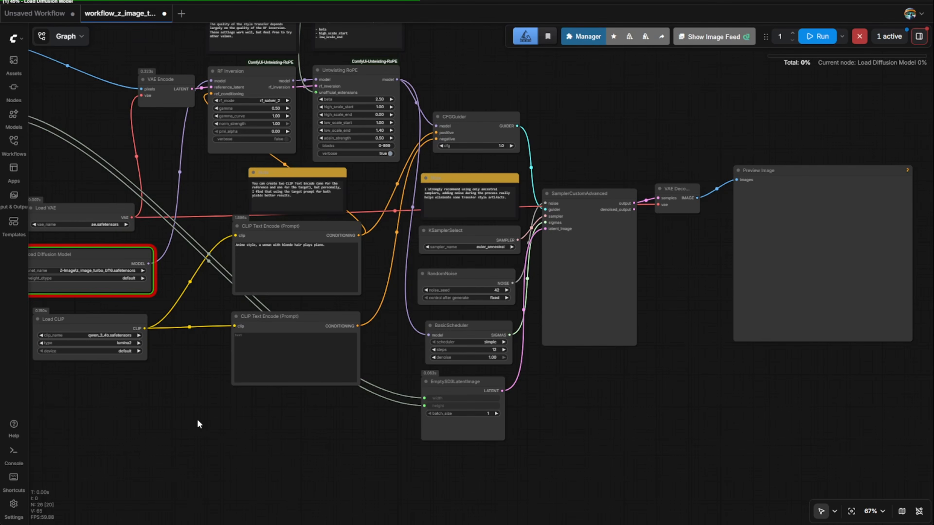
left_click_drag(197, 420, 221, 466)
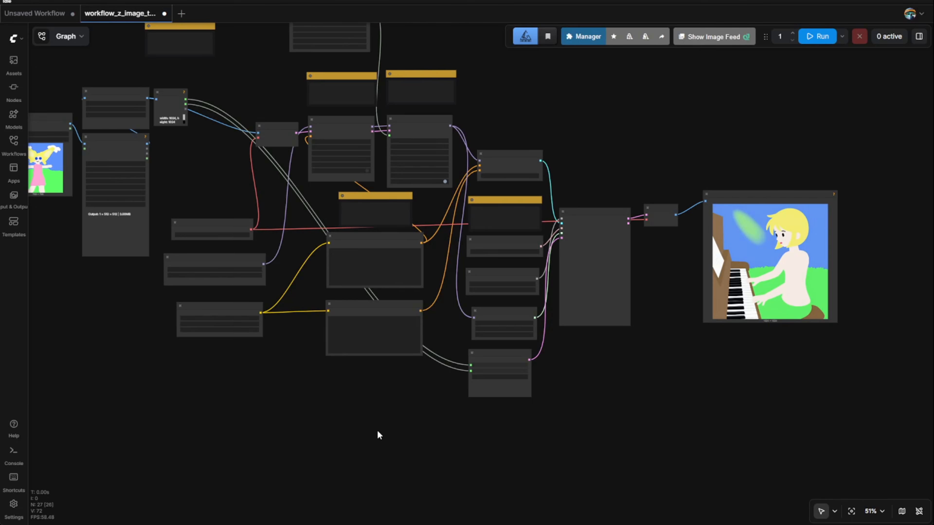
left_click_drag(378, 434, 392, 467)
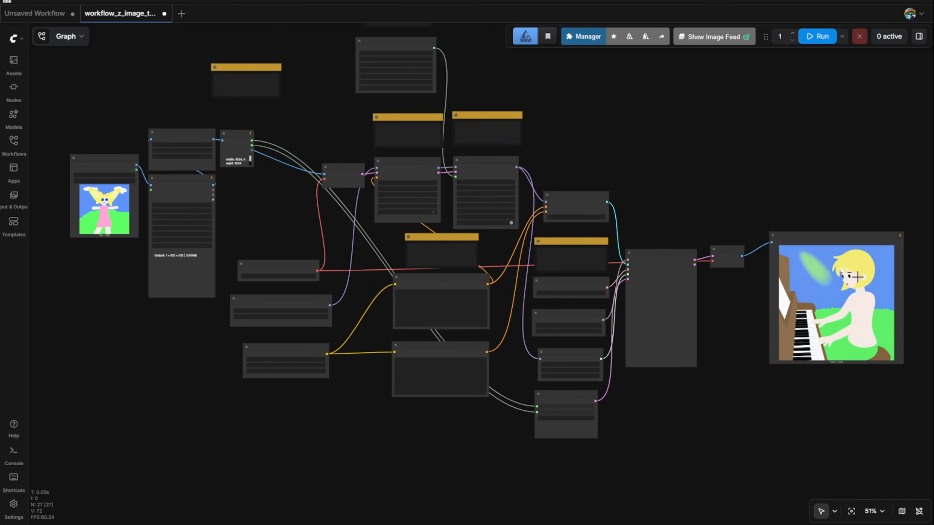
Move the Preview Image node above VAE Decode, then enlarge the Load Image node and shift it clear of the scaling nodes
left_click_drag(833, 238, 749, 108)
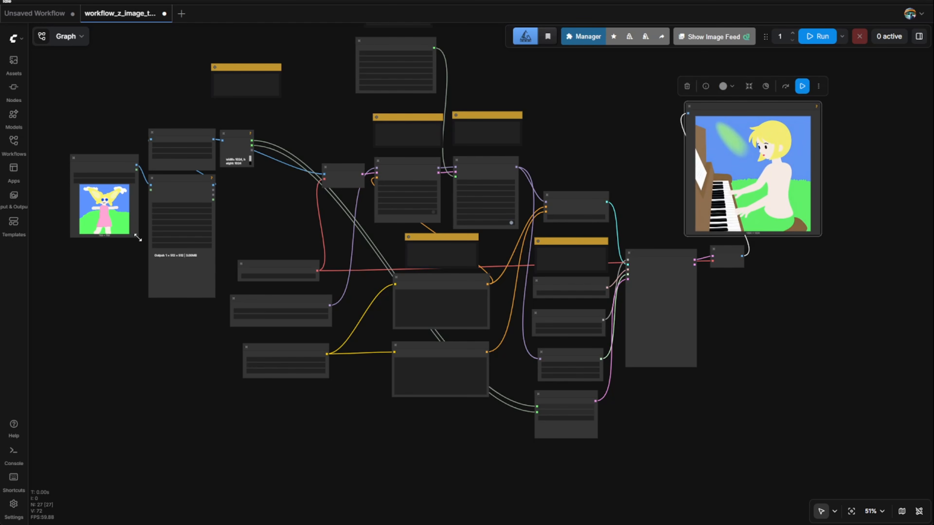
left_click_drag(137, 238, 212, 336)
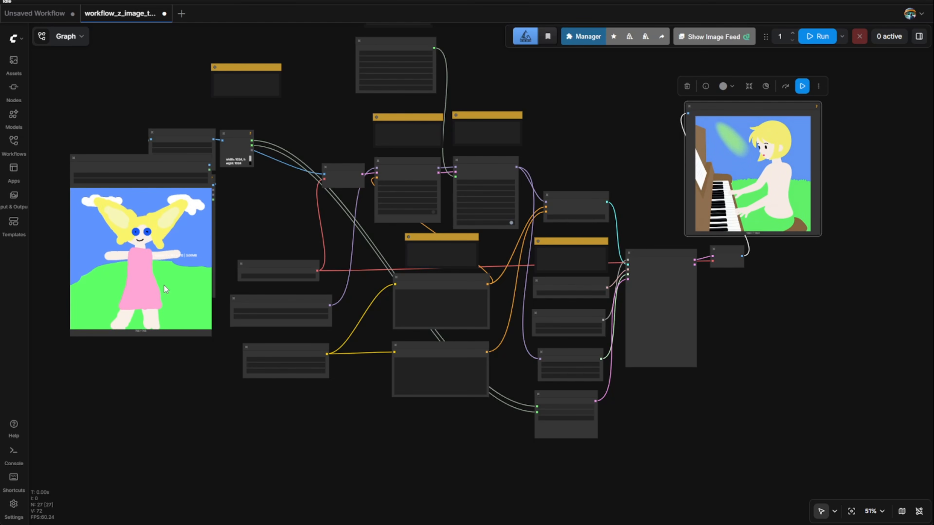
left_click_drag(260, 199, 270, 197)
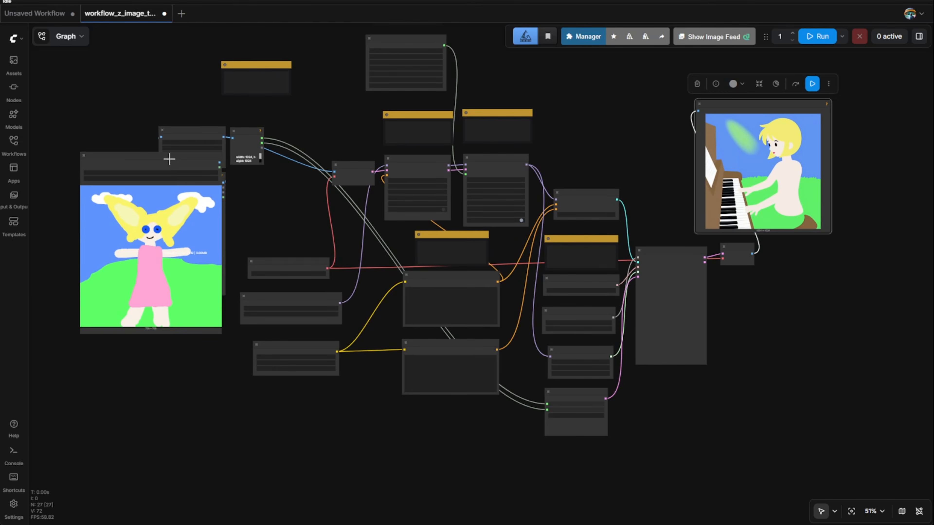
left_click_drag(169, 159, 106, 115)
Examine the positive prompt, the generated piano image and the reference image with its scaling nodes
scroll(365, 238, "up", 8)
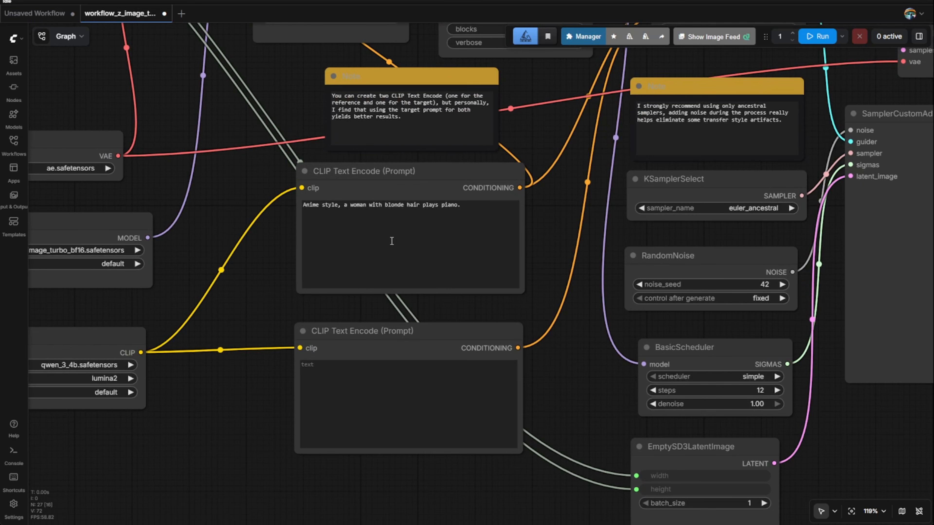
scroll(391, 240, "down", 5)
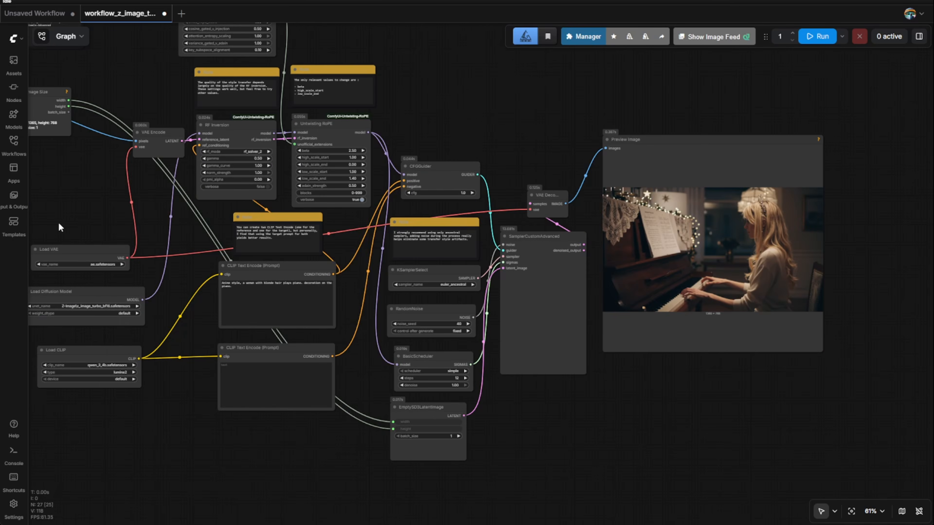
scroll(772, 297, "up", 5)
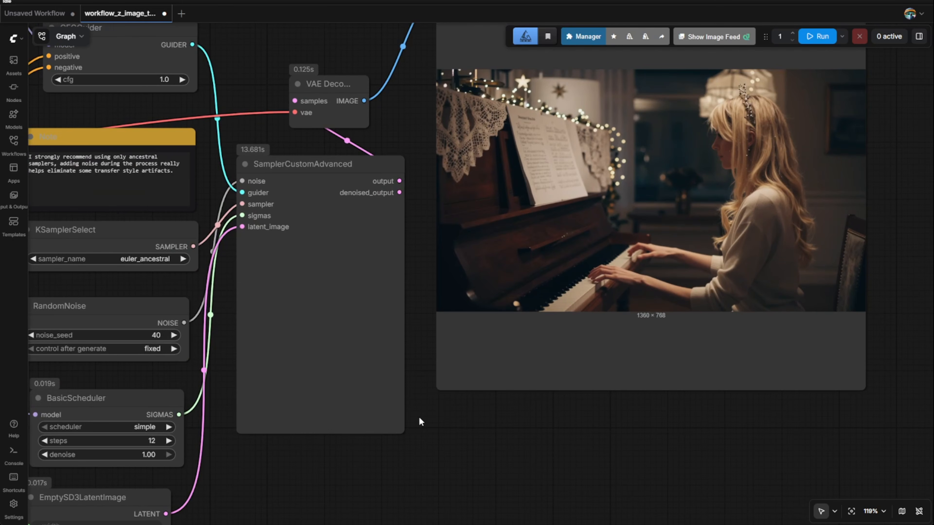
scroll(265, 111, "down", 8)
left_click_drag(252, 72, 765, 157)
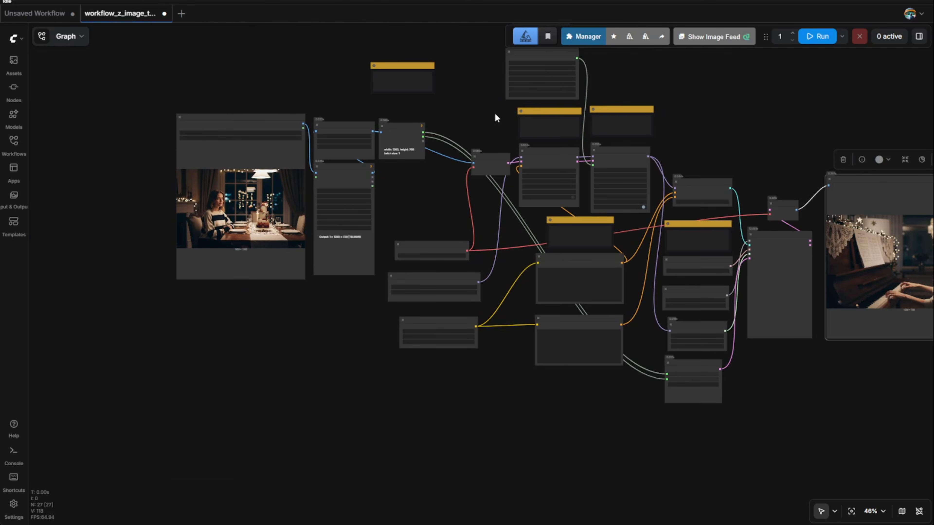
scroll(175, 186, "up", 5)
scroll(165, 191, "up", 1)
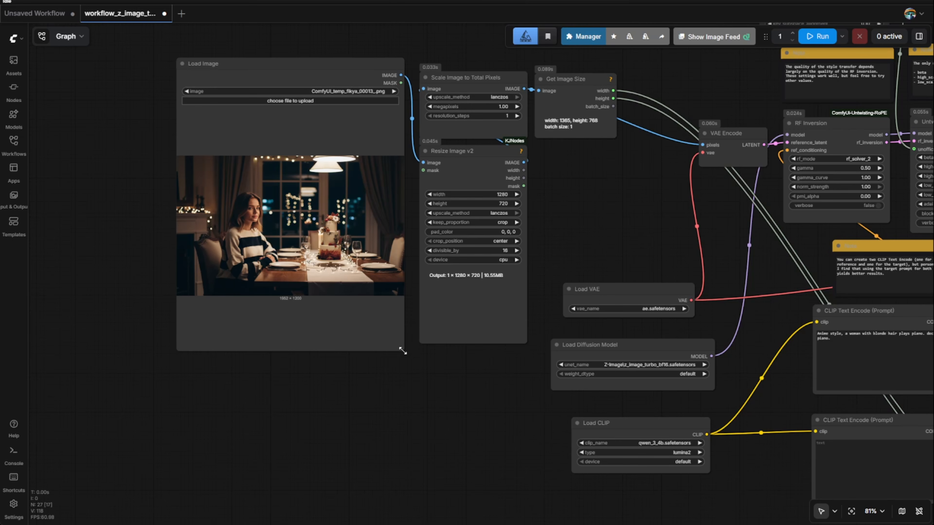
Enlarge the Load Image node and arrange it side by side with Preview Image in the free space above the sampling nodes
left_click_drag(400, 348, 458, 360)
scroll(487, 412, "down", 3)
scroll(486, 412, "down", 2)
left_click_drag(465, 444, 169, 376)
left_click_drag(129, 133, 820, 87)
left_click_drag(890, 197, 528, 185)
left_click_drag(425, 287, 587, 81)
scroll(500, 272, "up", 6)
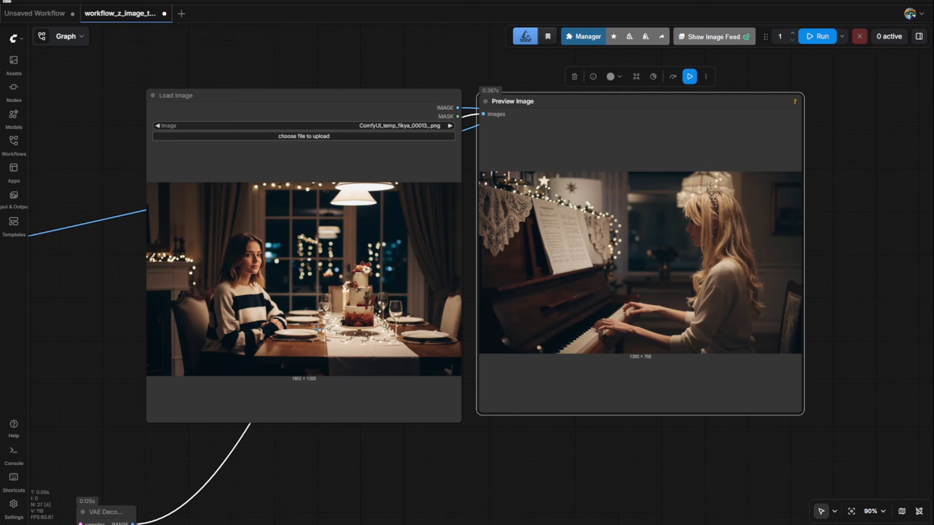
Switch the reference image to ComfyUI_temp_fpfrz_00036_.png and run the workflow
left_click(450, 126)
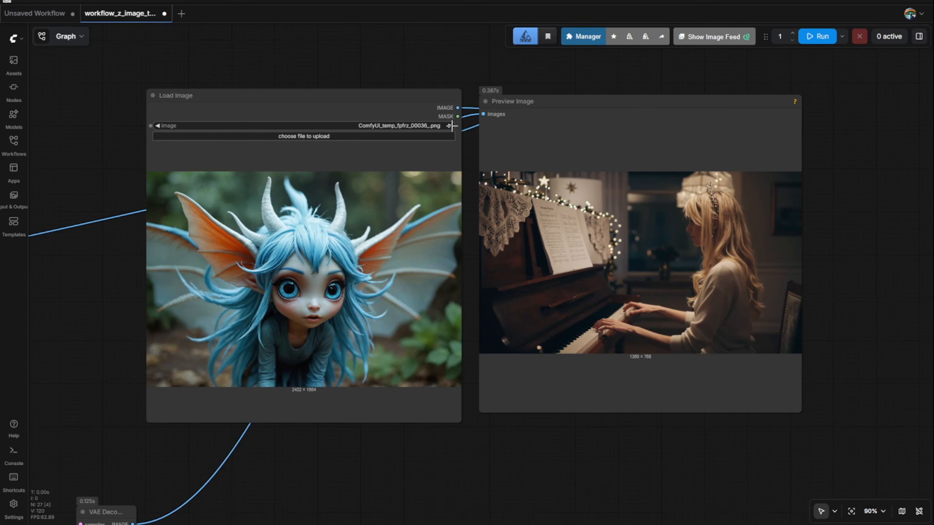
left_click(814, 42)
scroll(564, 346, "down", 4)
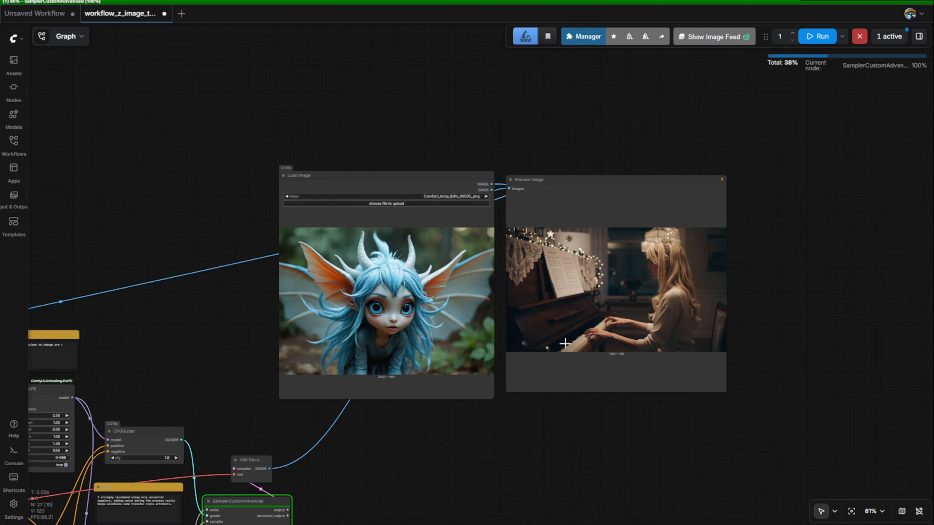
Compare the reference image with the generated piano image up close to judge the style transfer
left_click_drag(565, 344, 619, 296)
scroll(657, 382, "up", 3)
left_click_drag(661, 362, 652, 408)
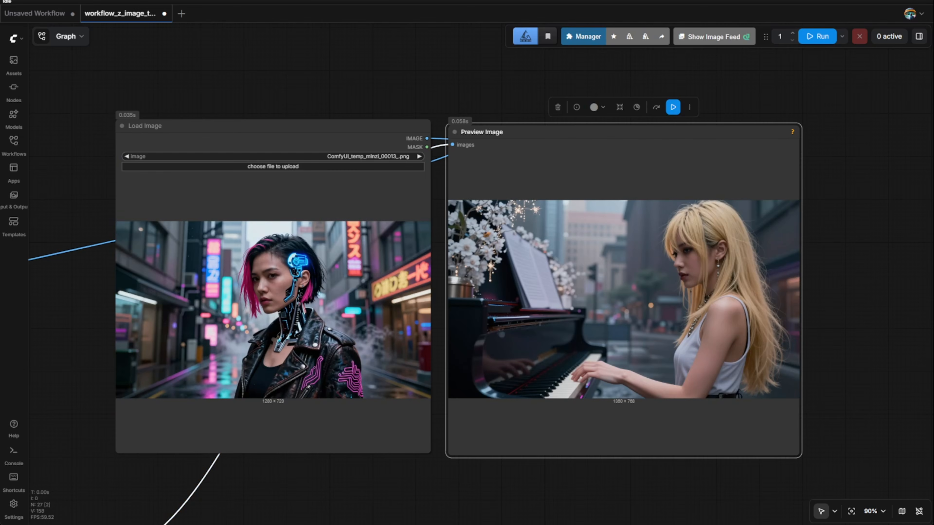
left_click(491, 84)
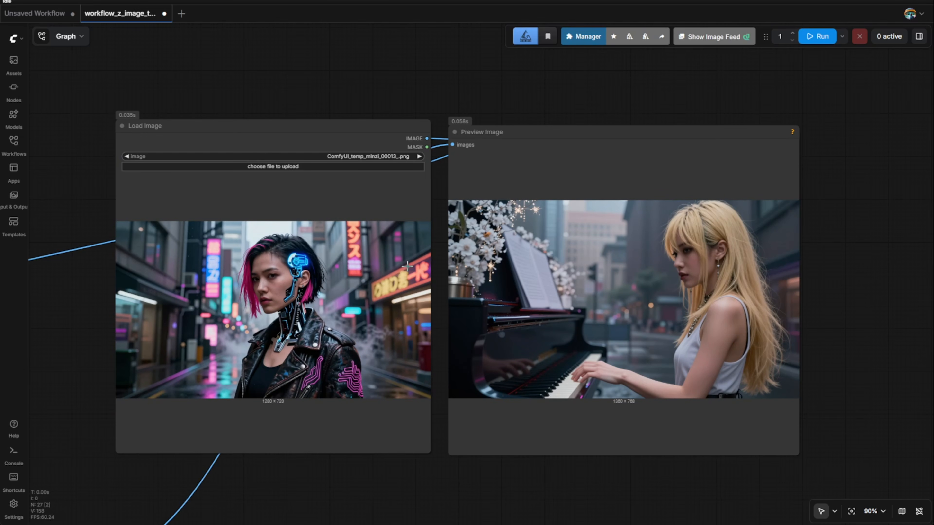
scroll(692, 400, "up", 2)
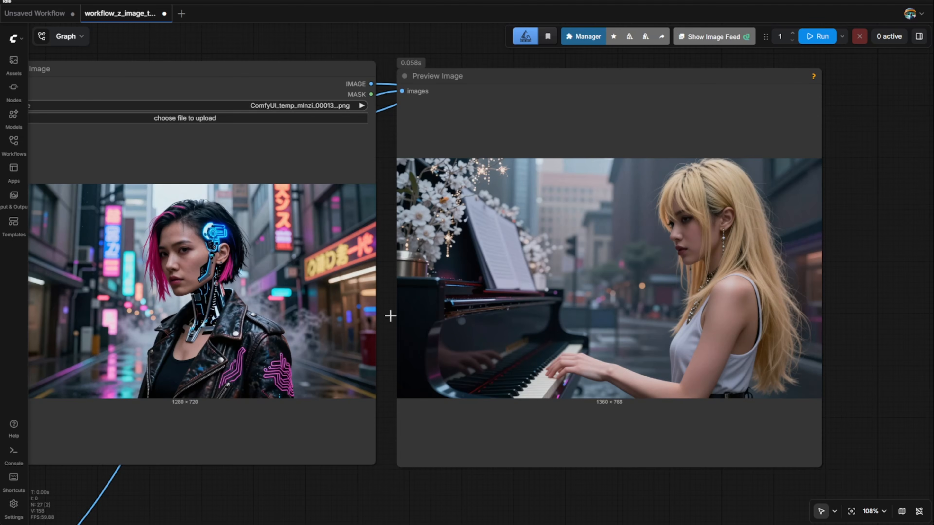
scroll(272, 339, "down", 1)
left_click_drag(302, 488, 356, 495)
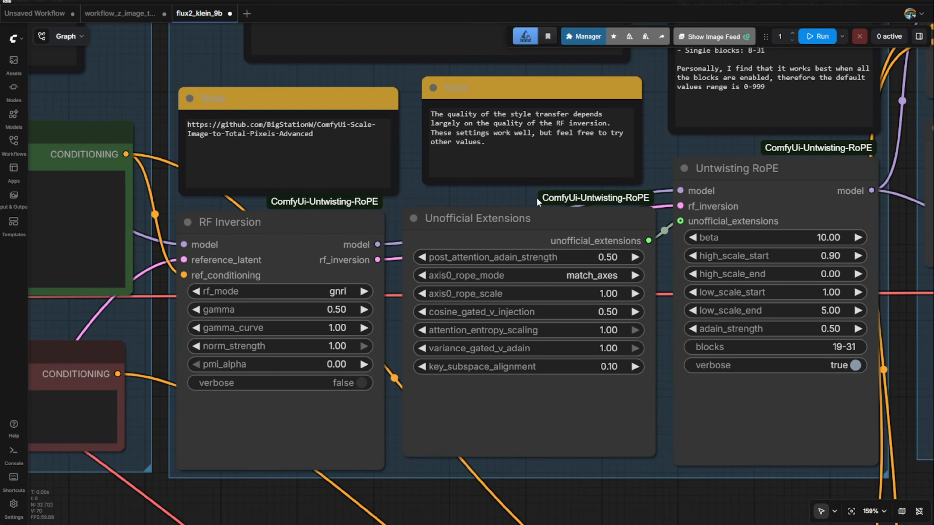
Inspect the RF Inversion, Unofficial Extensions and Untwisting RoPE nodes and their notes in the flux2_klein_9b workflow
left_click(270, 229)
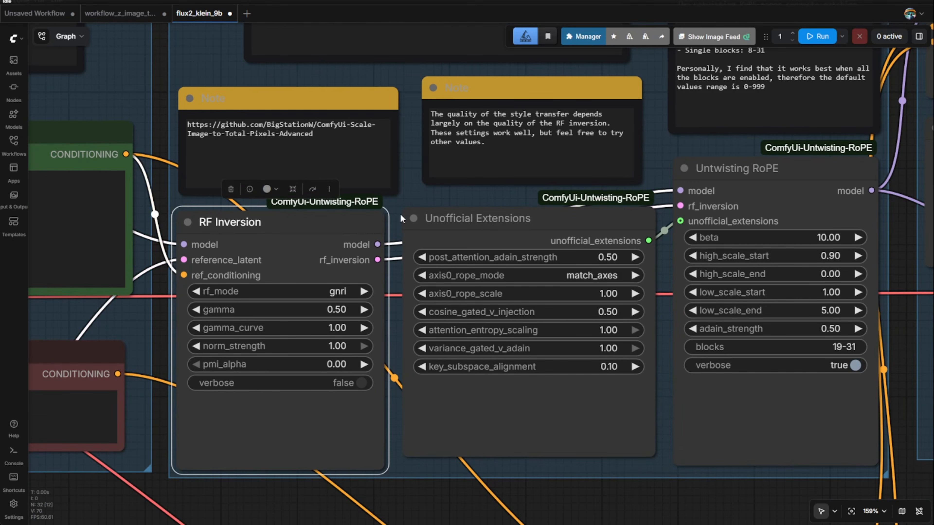
left_click(507, 222)
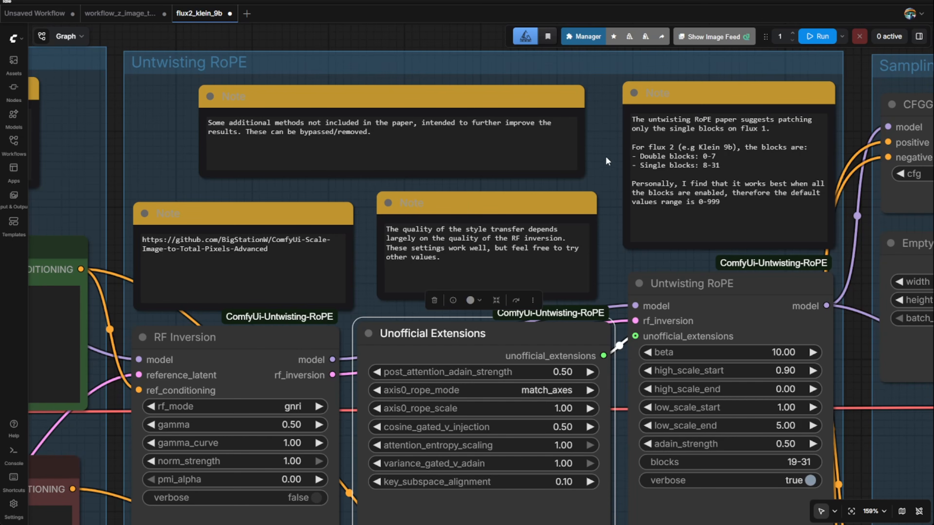
left_click_drag(600, 163, 418, 109)
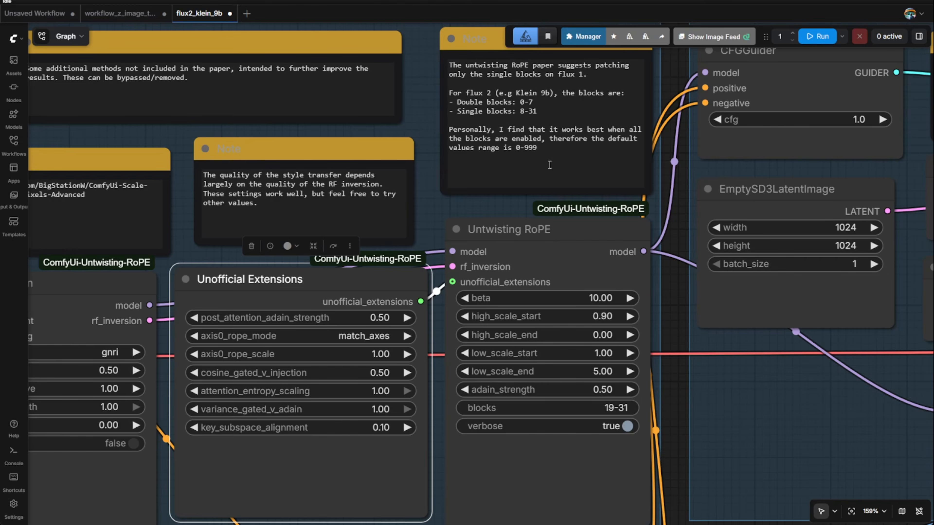
Examine the Reference Style Image and Input Image groups, including their scaling, resizing and image loading nodes
scroll(545, 160, "down", 5)
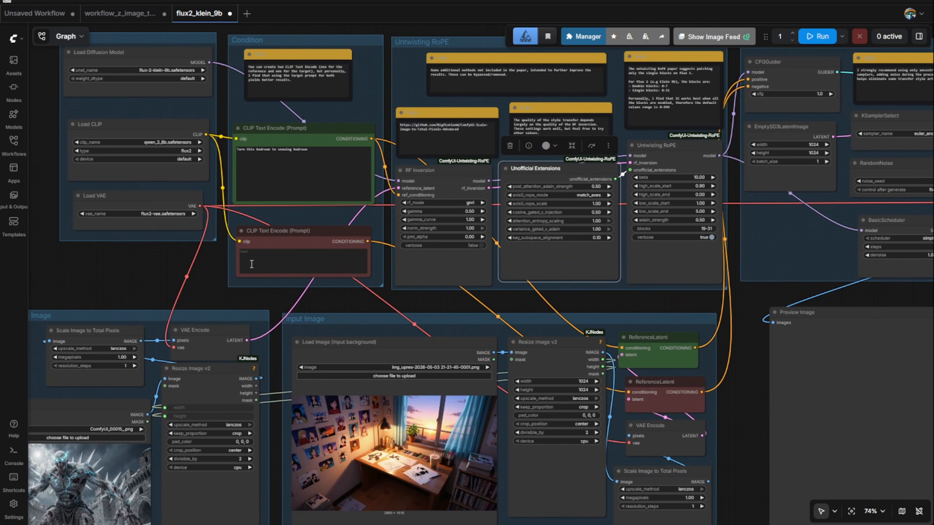
left_click_drag(198, 292, 312, 195)
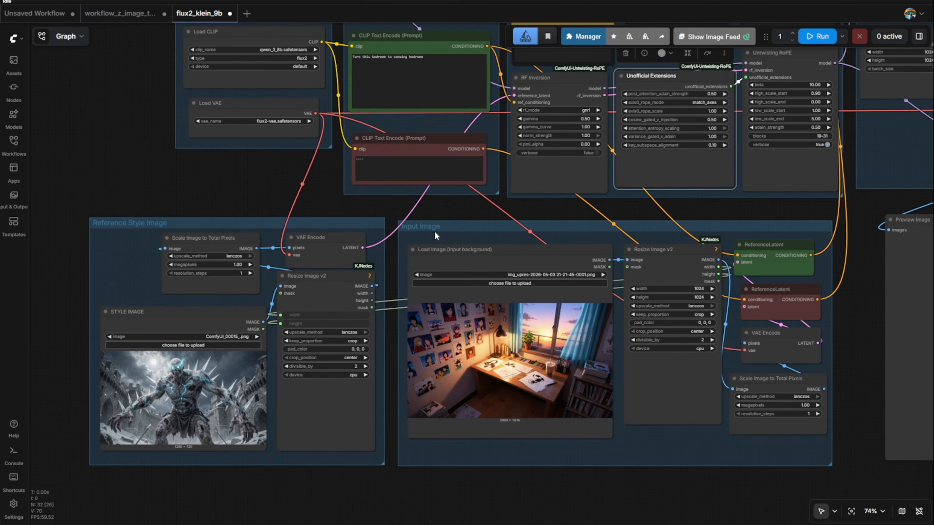
scroll(283, 284, "up", 3)
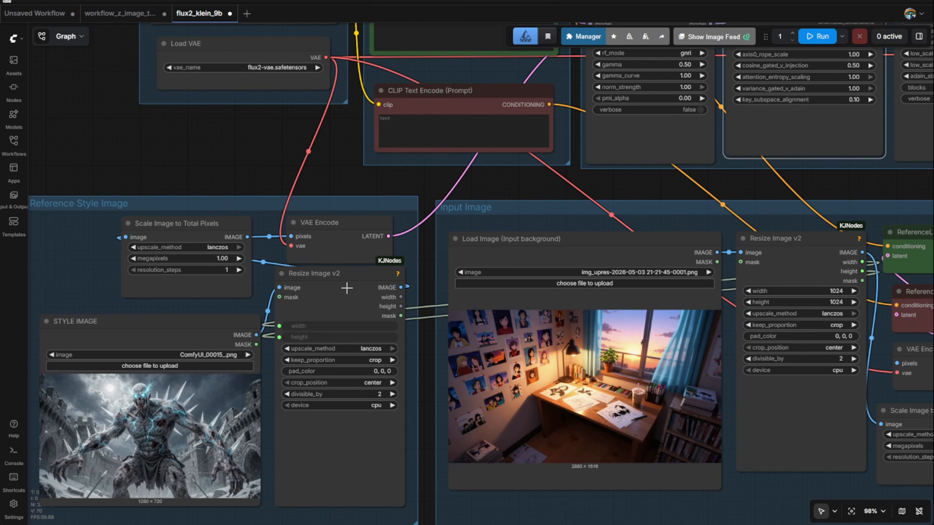
left_click(207, 219)
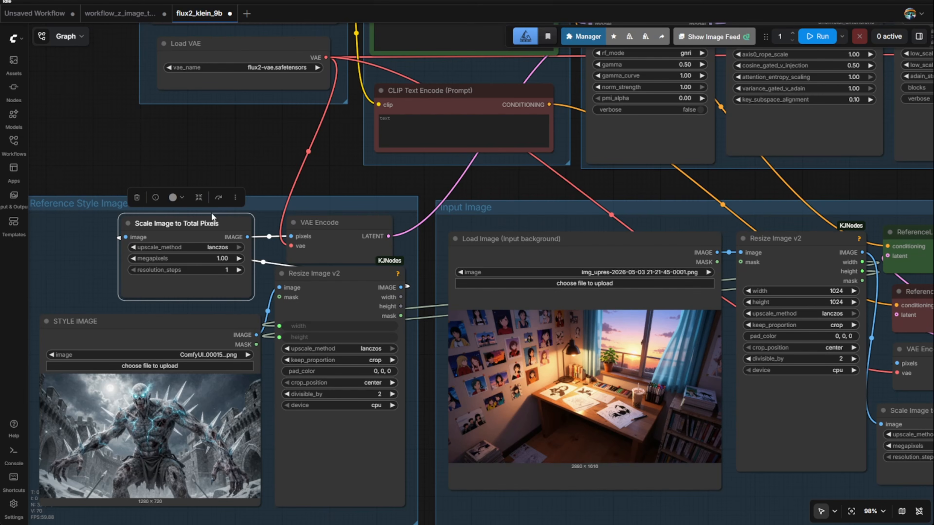
left_click_drag(831, 195, 616, 191)
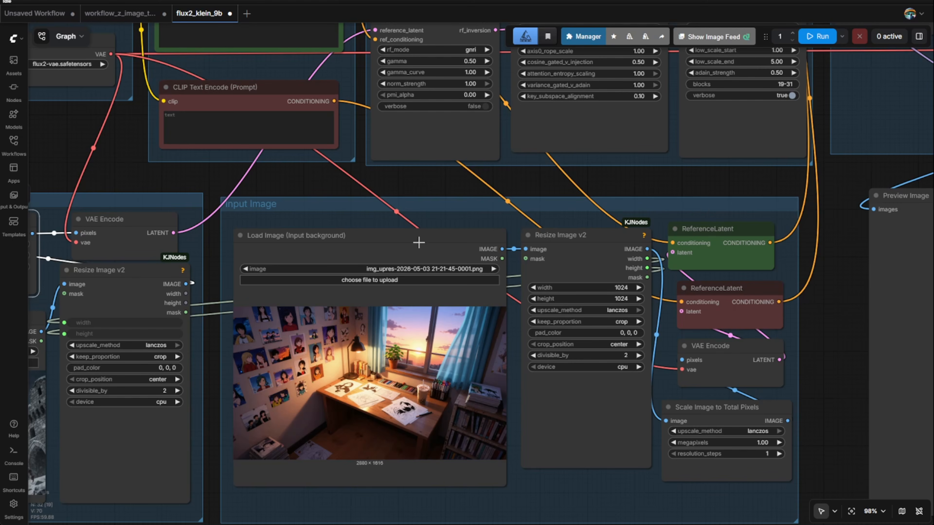
left_click(426, 238)
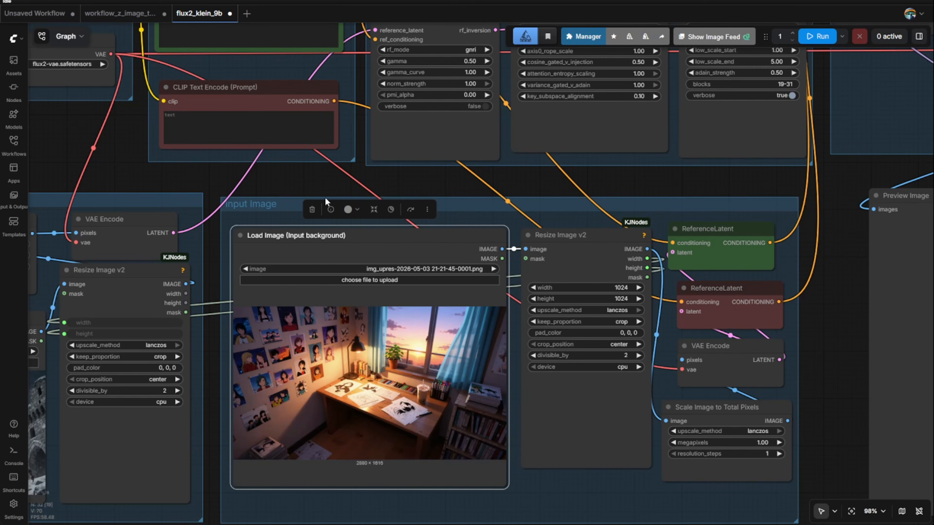
left_click_drag(528, 186, 509, 119)
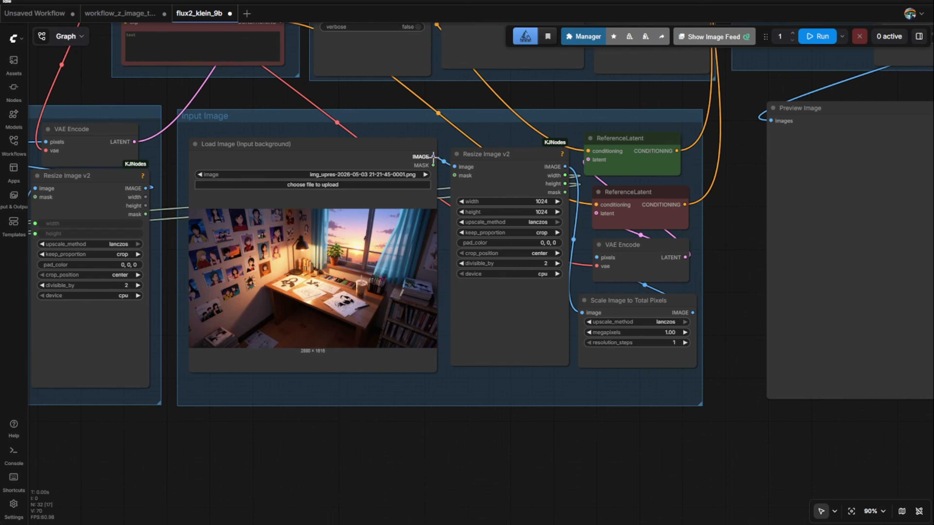
Route the Input Image group's loaded image through Scale Image to Total Pixels into Resize Image v2, placing the scaling node beneath it
left_click_drag(433, 156, 509, 390)
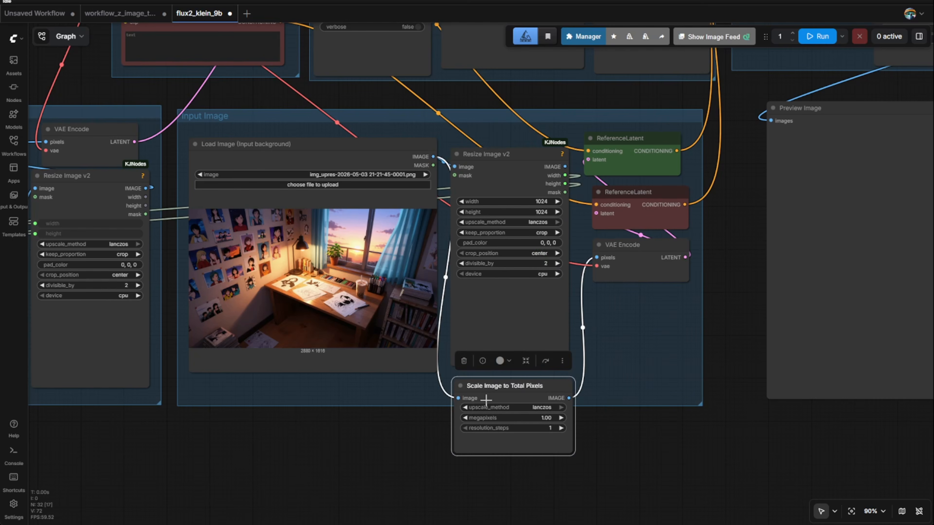
scroll(478, 434, "up", 1)
left_click_drag(578, 359, 579, 321)
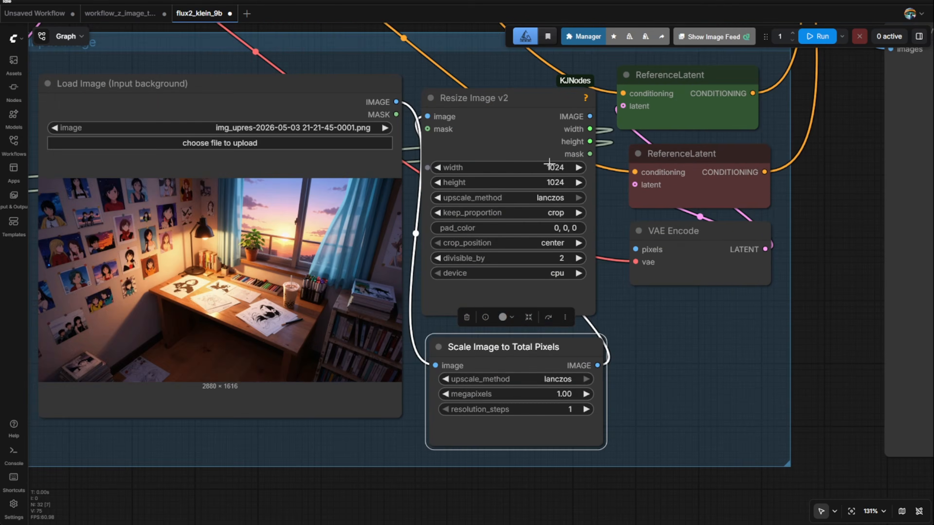
scroll(467, 257, "down", 2)
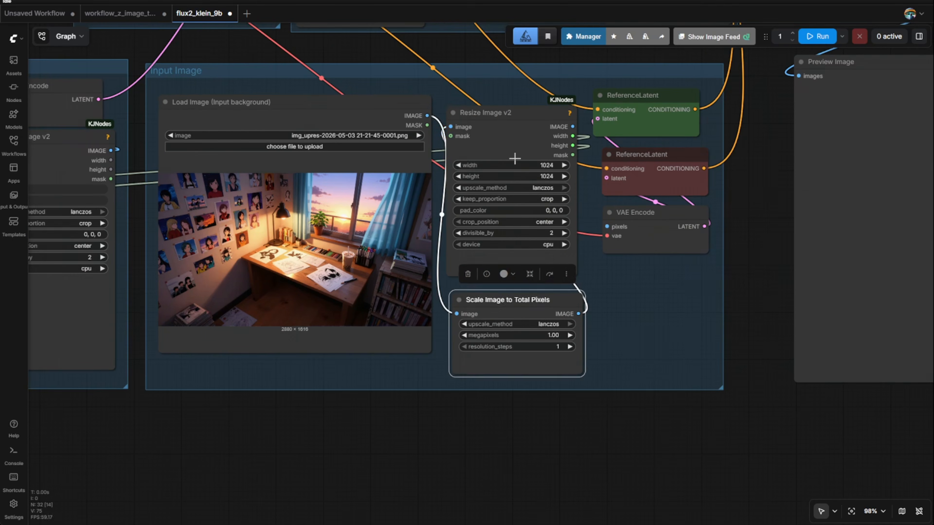
Route STYLE IMAGE through Scale Image to Total Pixels and a shortened Resize Image v2 node into VAE Encode
left_click_drag(37, 173, 289, 183)
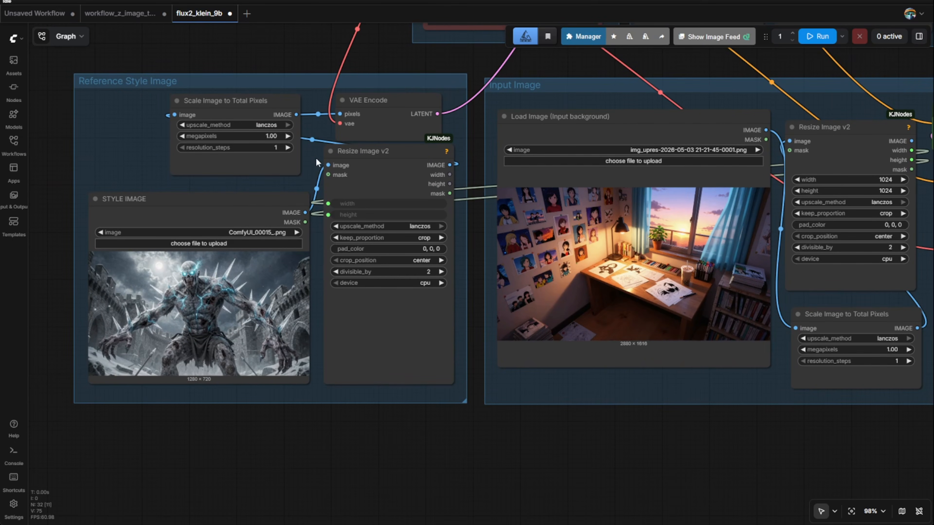
left_click_drag(305, 212, 297, 115)
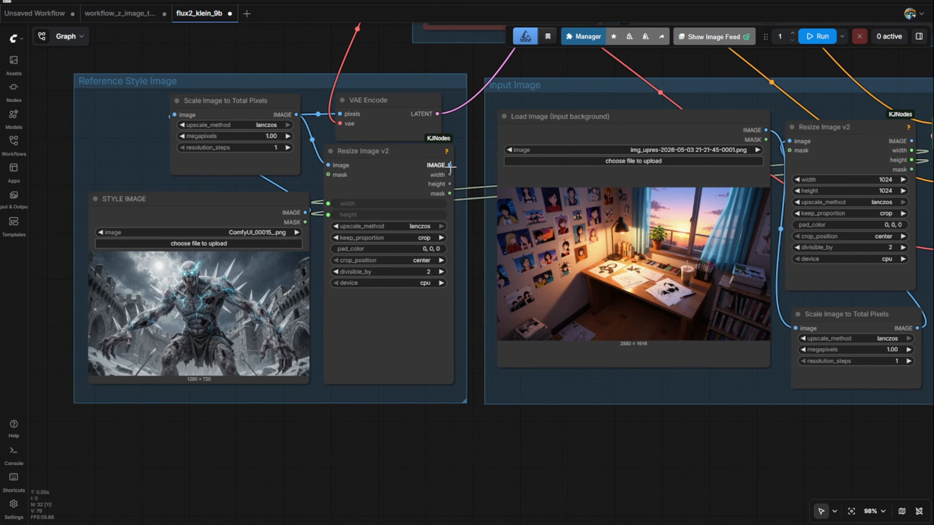
left_click_drag(451, 165, 334, 114)
left_click_drag(449, 381, 444, 301)
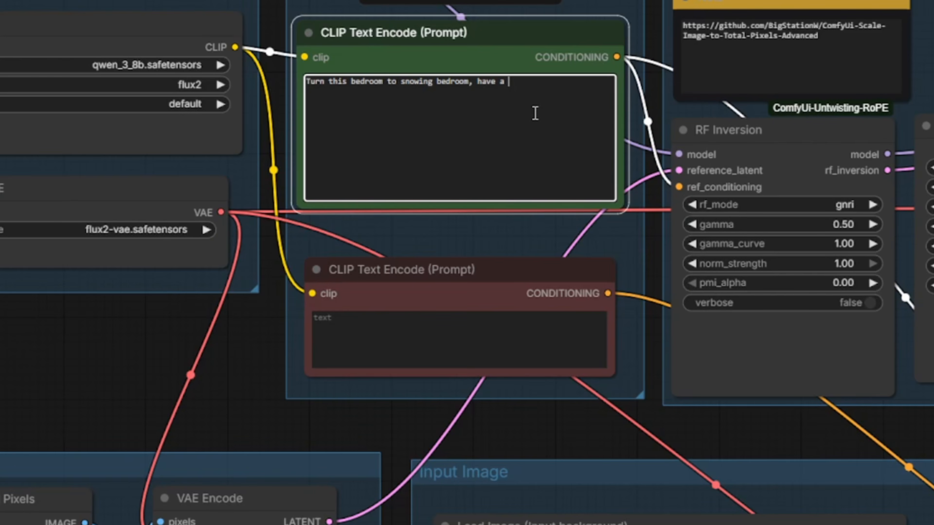
Complete the positive prompt as "Turn this bedroom to snowing bedroom, have a monster outside of the windows" and run the workflow
type("mont")
type("ter outside")
type("the")
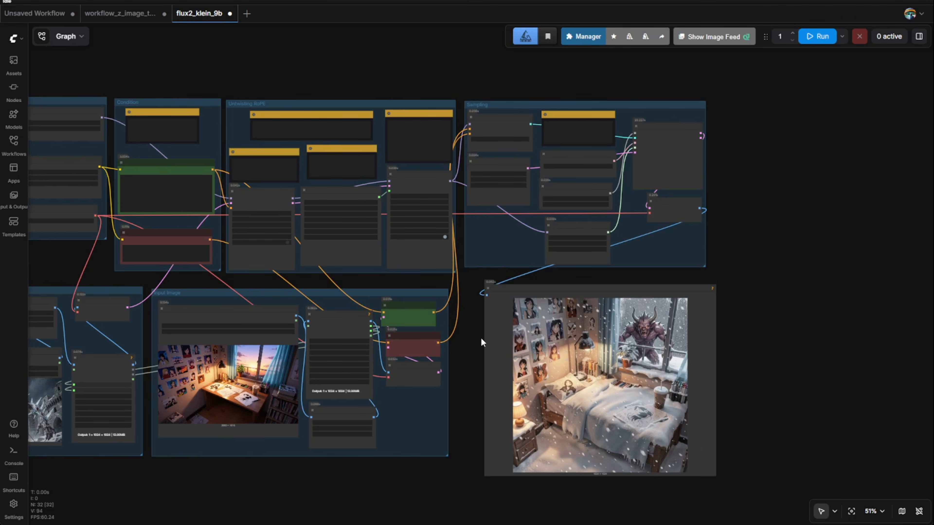
Inspect the generated snowy bedroom image up close and against the input image
scroll(739, 281, "down", 3)
scroll(738, 281, "up", 4)
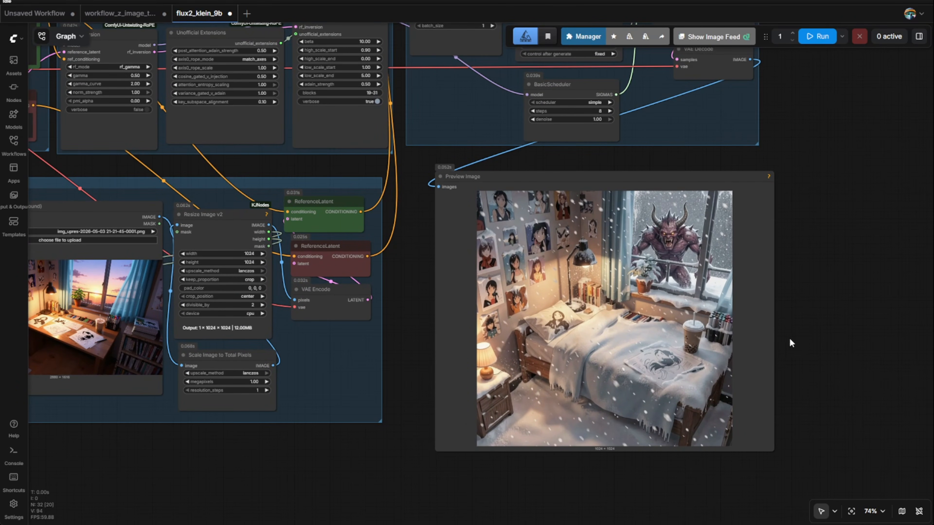
scroll(262, 323, "down", 3)
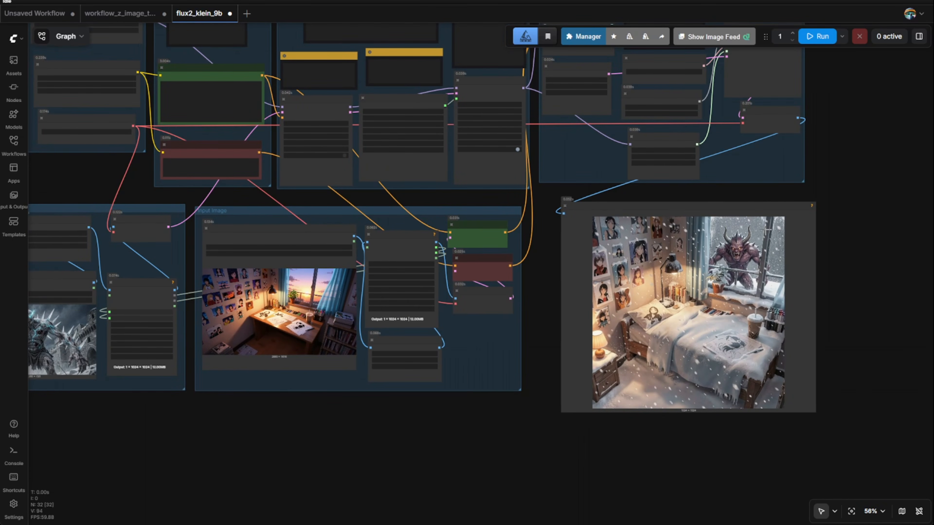
scroll(403, 293, "up", 5)
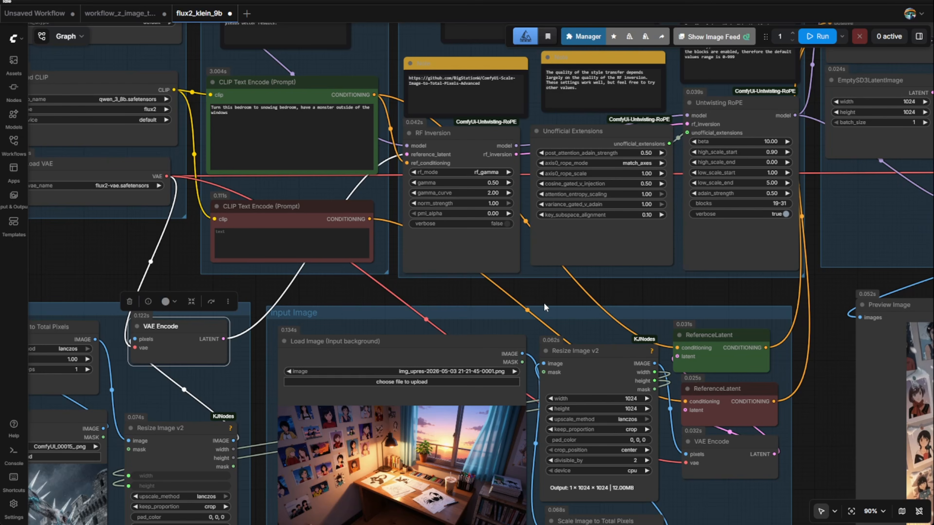
Move the Reference Style Image group away from the Input Image group to free up space between them
scroll(577, 310, "down", 1)
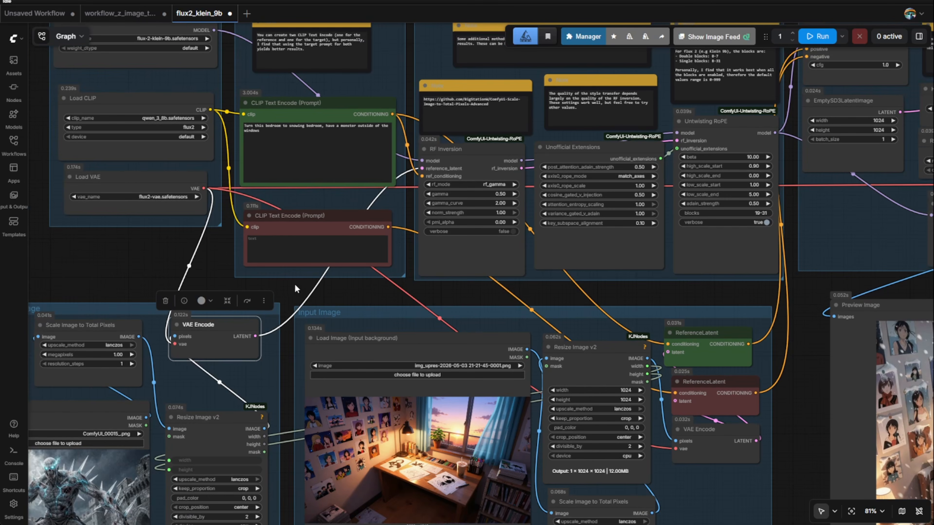
scroll(295, 286, "left", 3)
left_click_drag(209, 303, 65, 275)
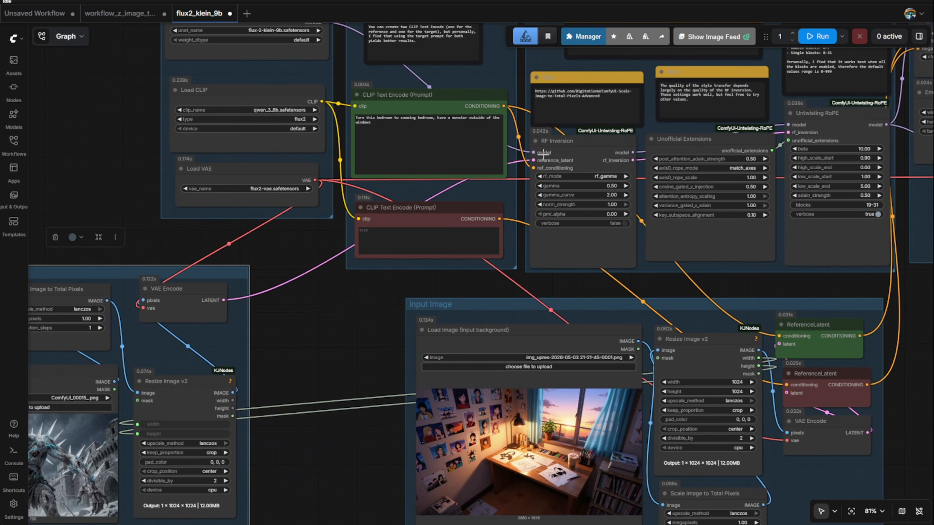
scroll(639, 186, "down", 3)
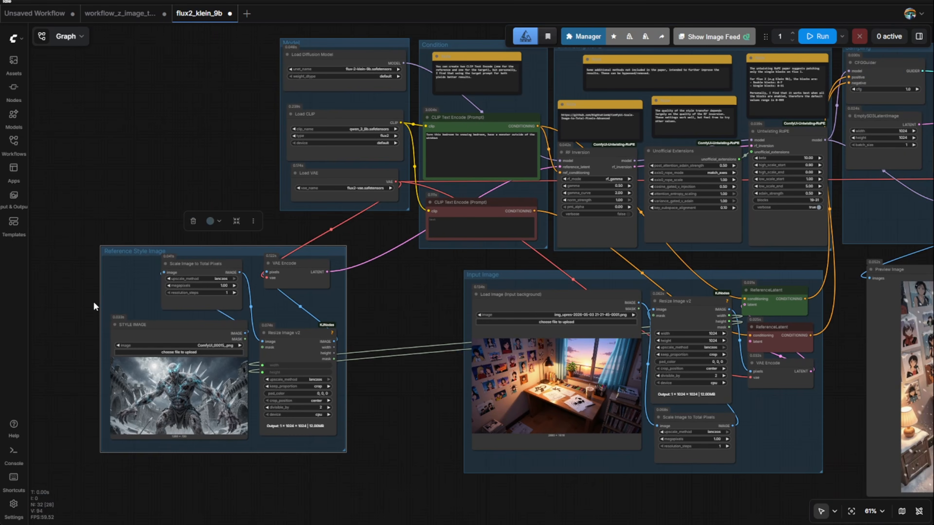
Compare the style reference monster and the input bedroom image with the monster and room in the generated preview
scroll(93, 302, "up", 6)
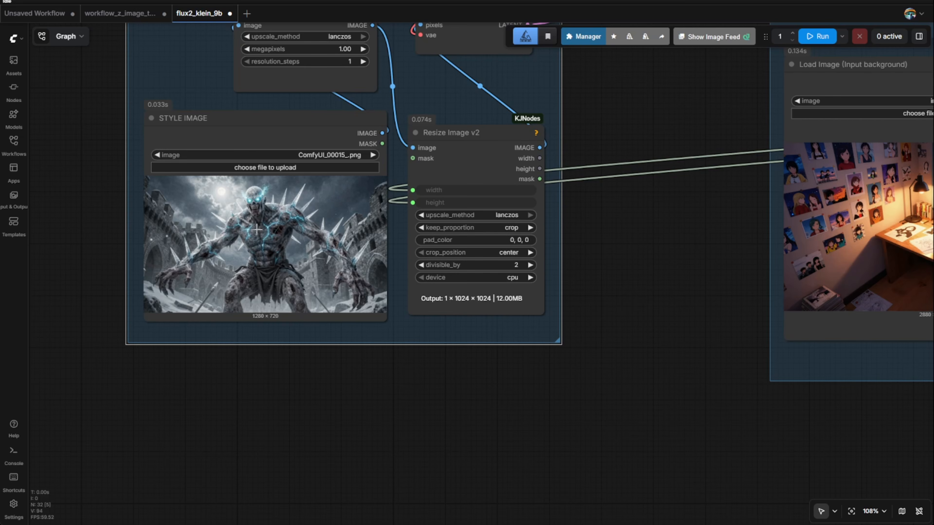
scroll(456, 462, "down", 3)
left_click_drag(781, 436, 198, 413)
scroll(574, 319, "down", 2)
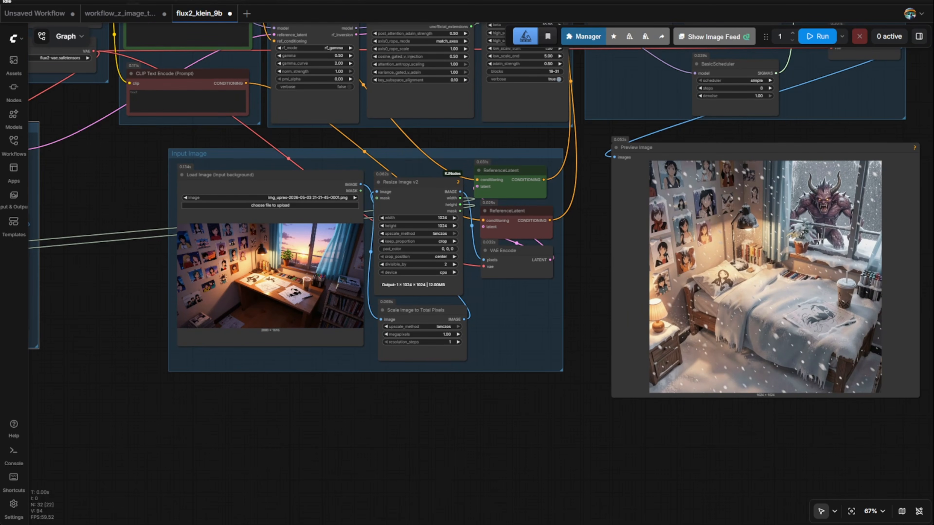
scroll(817, 241, "down", 2)
scroll(658, 210, "up", 6)
scroll(526, 103, "down", 3)
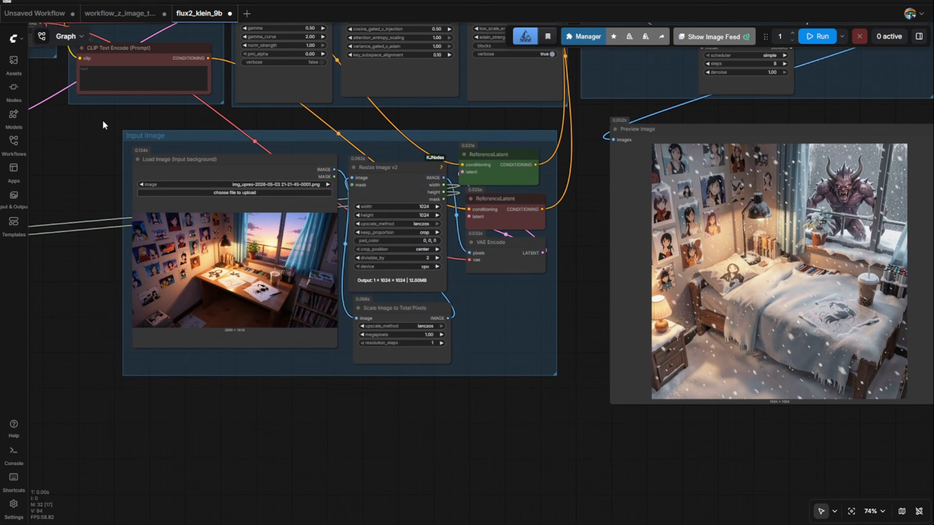
Duplicate the whole Input Image group with its nodes and align the copy directly beneath the original
left_click_drag(103, 122, 558, 413)
left_click_drag(65, 229, 205, 199)
scroll(205, 199, "down", 2)
left_click_drag(271, 123, 212, 125)
key("ctrl+c")
left_click(203, 377)
key("ctrl+v")
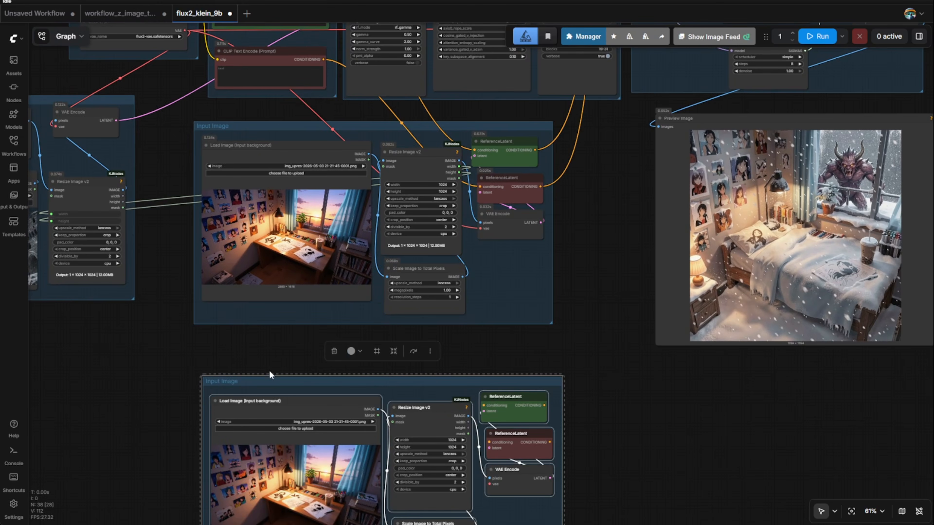
left_click_drag(267, 383, 259, 344)
scroll(569, 250, "up", 2)
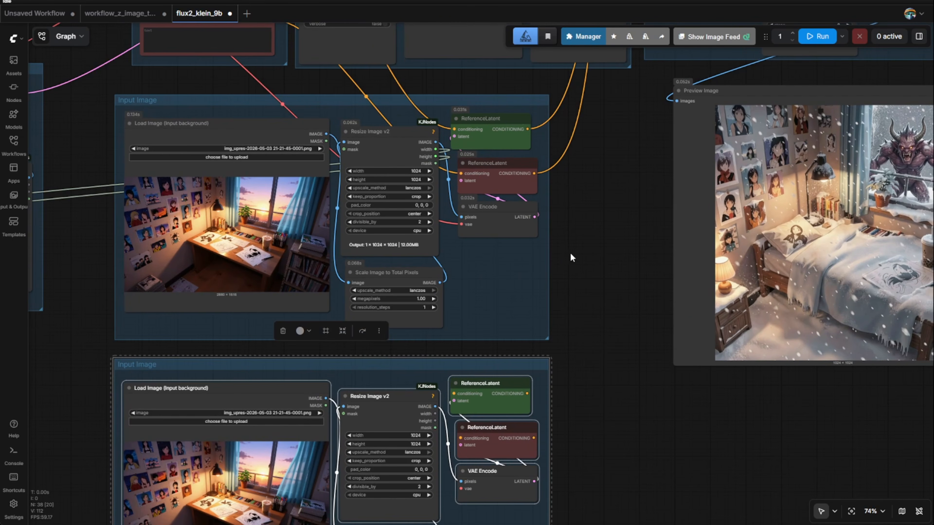
Chain the original ReferenceLatent conditioning outputs into the copied group's ReferenceLatent nodes and move the Sampling group down beside the input groups
scroll(569, 250, "down", 8)
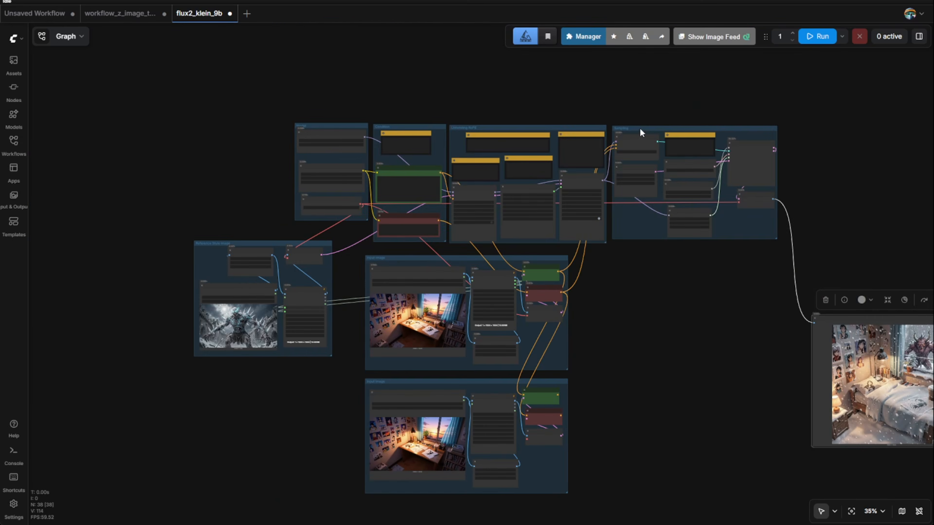
left_click_drag(640, 130, 622, 327)
scroll(612, 331, "up", 8)
left_click_drag(590, 272, 591, 137)
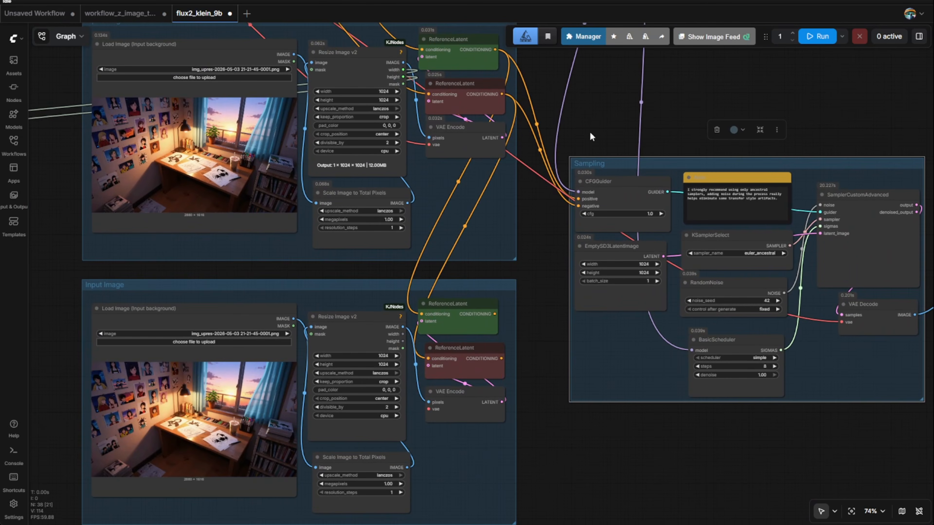
Connect the copied group's green and red ReferenceLatent outputs to the CFGGuider's positive and negative inputs
left_click_drag(494, 313, 578, 198)
left_click_drag(501, 358, 578, 206)
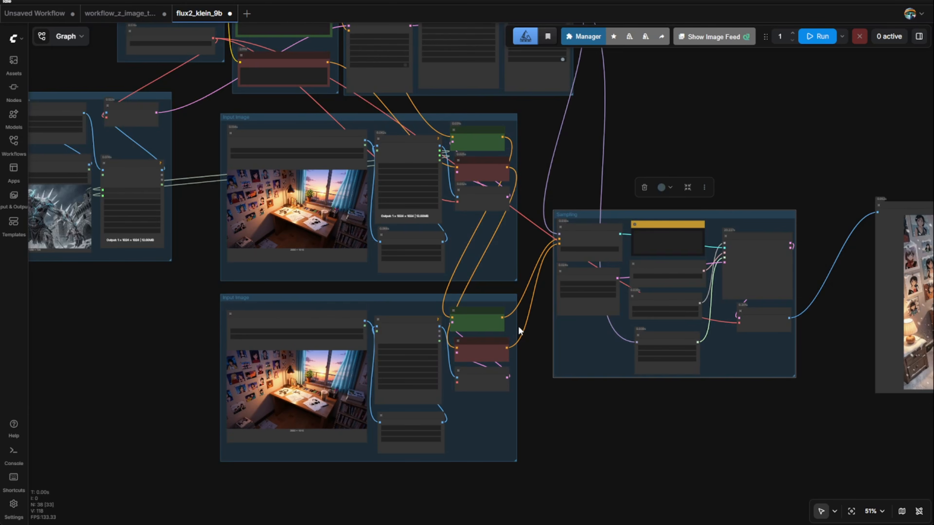
scroll(516, 320, "down", 4)
scroll(515, 326, "up", 3)
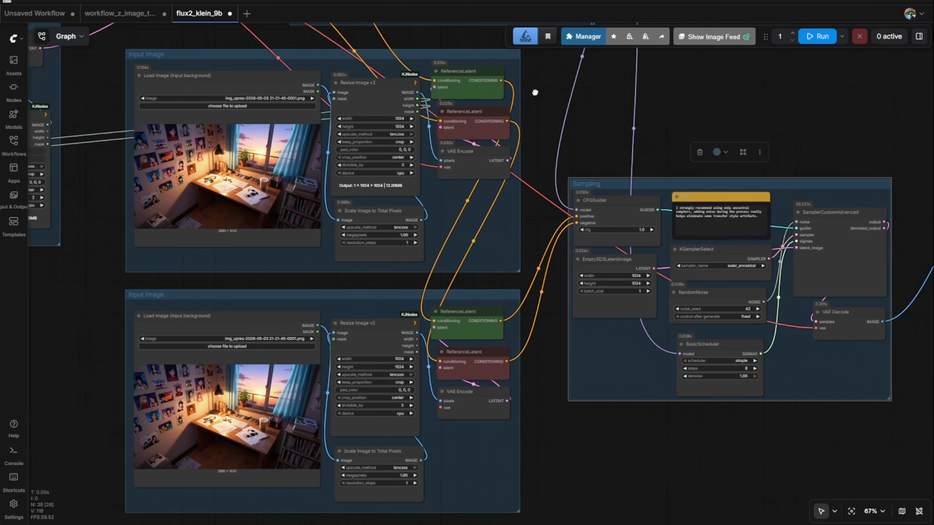
Copy the STYLE IMAGE node from the Reference Style Image group and paste it near the duplicated Input Image group
left_click_drag(536, 92, 638, 202)
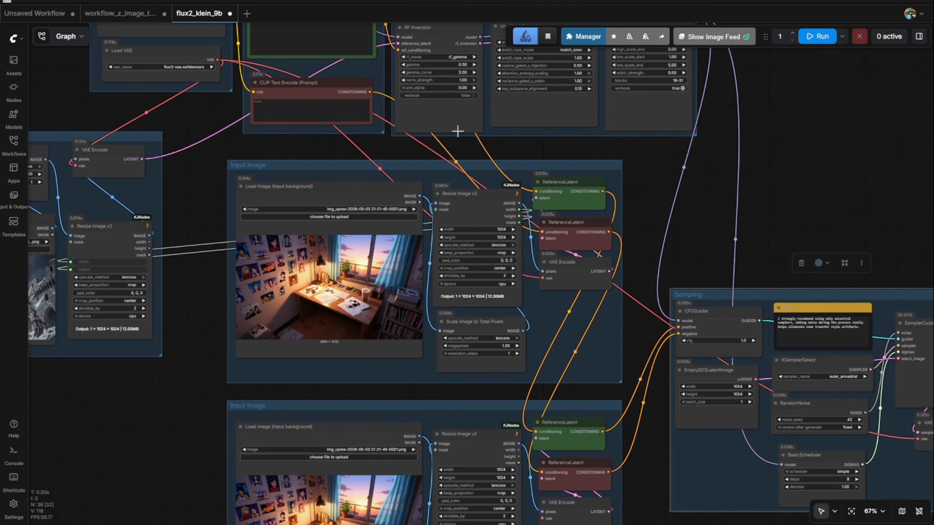
left_click_drag(198, 441, 469, 394)
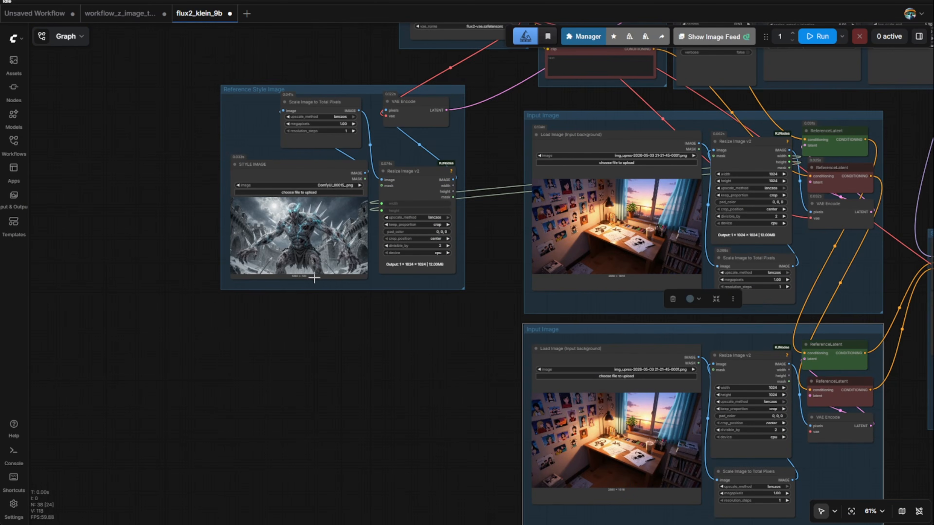
scroll(316, 271, "up", 7)
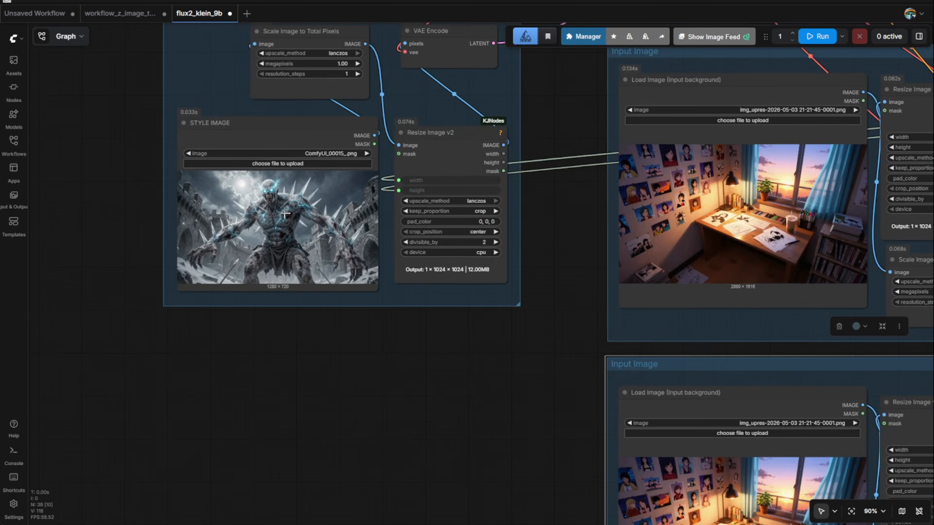
left_click(296, 100)
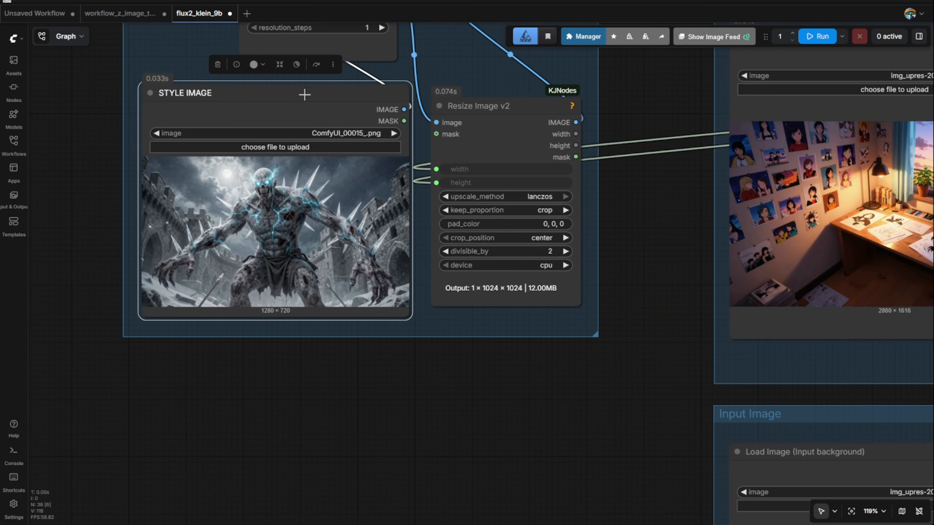
left_click(522, 449)
scroll(520, 445, "down", 5)
left_click_drag(627, 482, 525, 477)
key("ctrl+v")
Replace the duplicated group's Load Image node with the pasted STYLE IMAGE node, wired into Scale Image to Total Pixels, and enlarge it
scroll(332, 337, "up", 3)
left_click(433, 280)
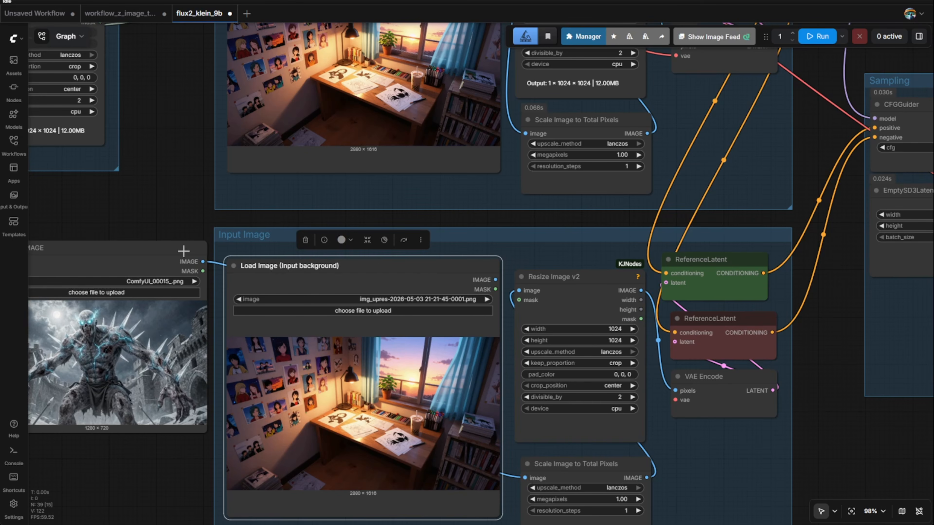
key("Delete")
left_click_drag(144, 259, 409, 286)
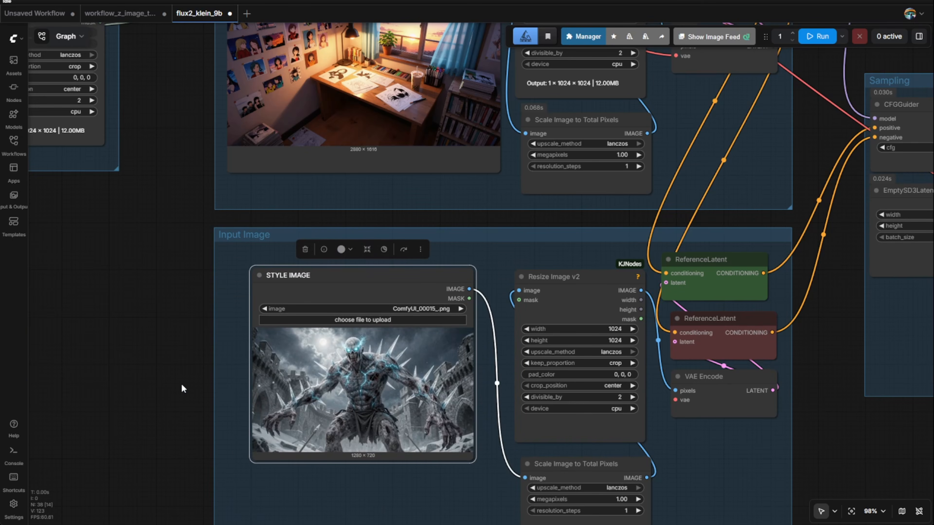
scroll(182, 389, "down", 3)
left_click_drag(443, 344, 457, 389)
Move the Preview Image node closer to the Sampling group
scroll(889, 340, "down", 3)
left_click_drag(889, 340, 203, 386)
left_click_drag(731, 107, 629, 100)
scroll(702, 213, "up", 2)
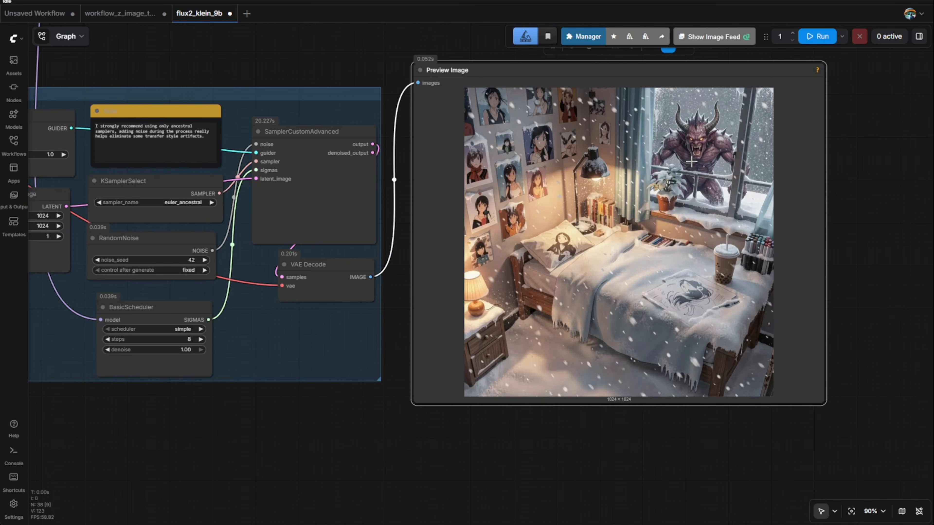
scroll(689, 161, "down", 4)
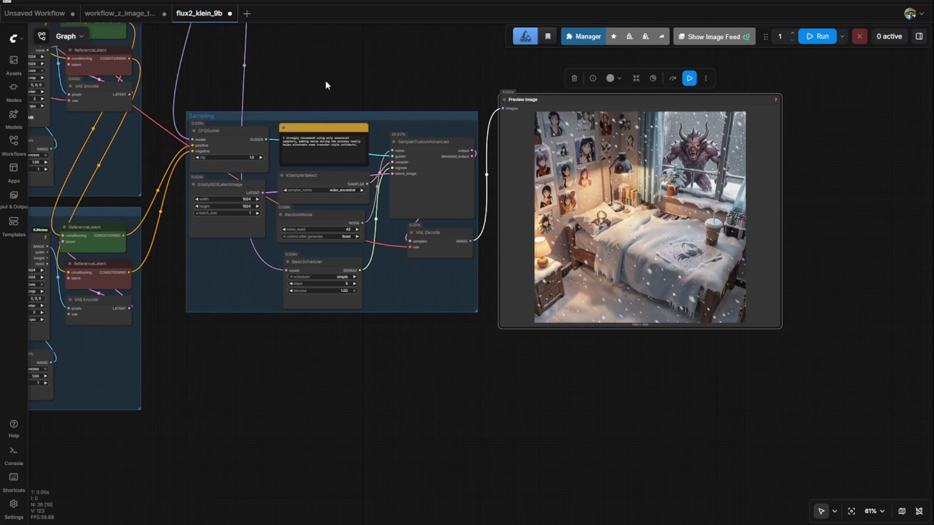
Shift the original Input Image group slightly upward and reposition the Reference Style Image group beside it
left_click_drag(326, 86, 374, 212)
left_click(375, 212)
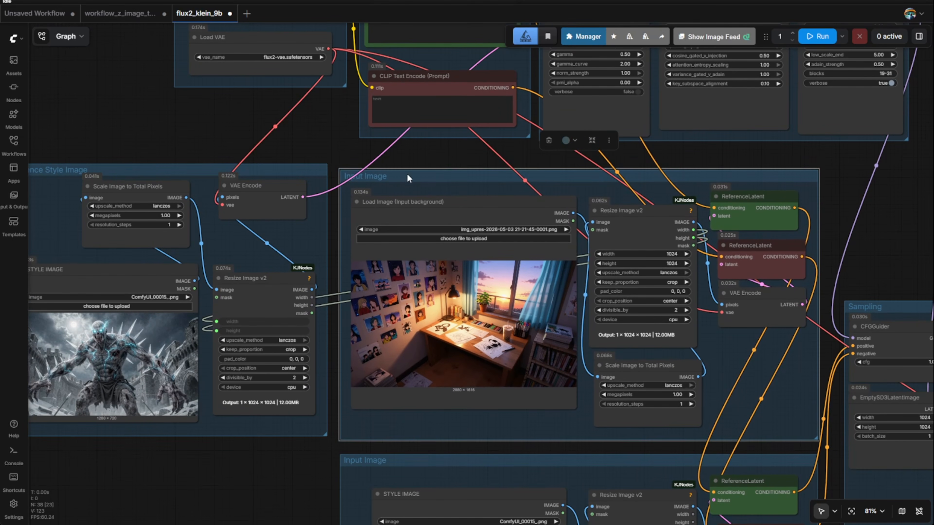
left_click_drag(407, 178, 407, 173)
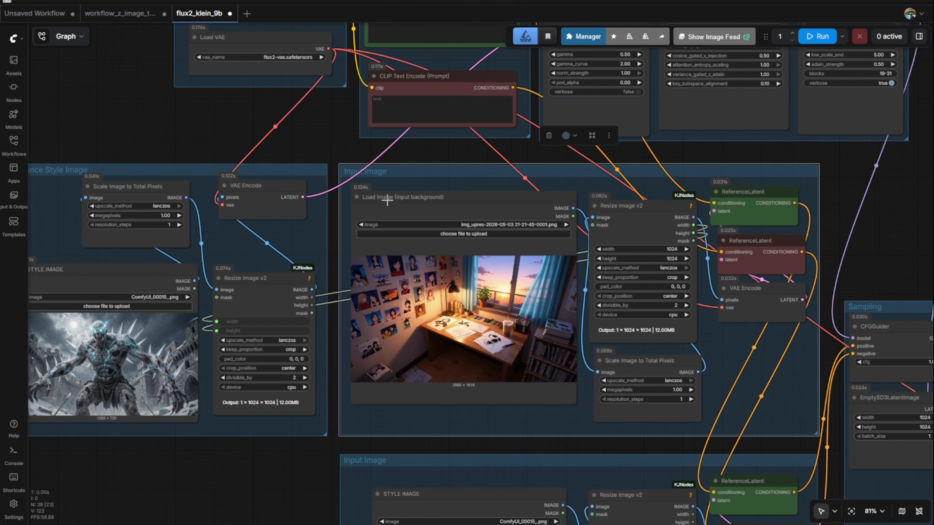
left_click_drag(50, 240, 116, 257)
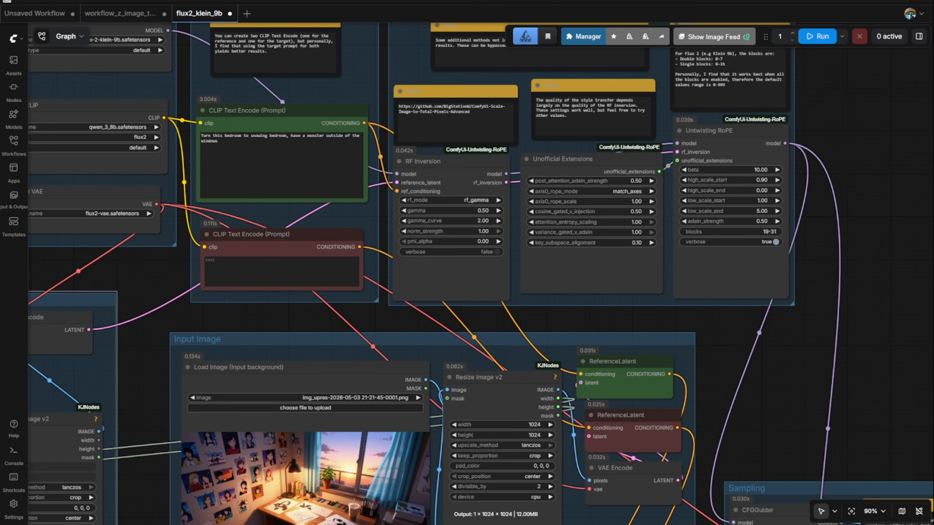
Run the workflow with both chained input groups and place the Preview Image node beneath the Sampling group
scroll(850, 381, "down", 3)
left_click_drag(849, 381, 546, 121)
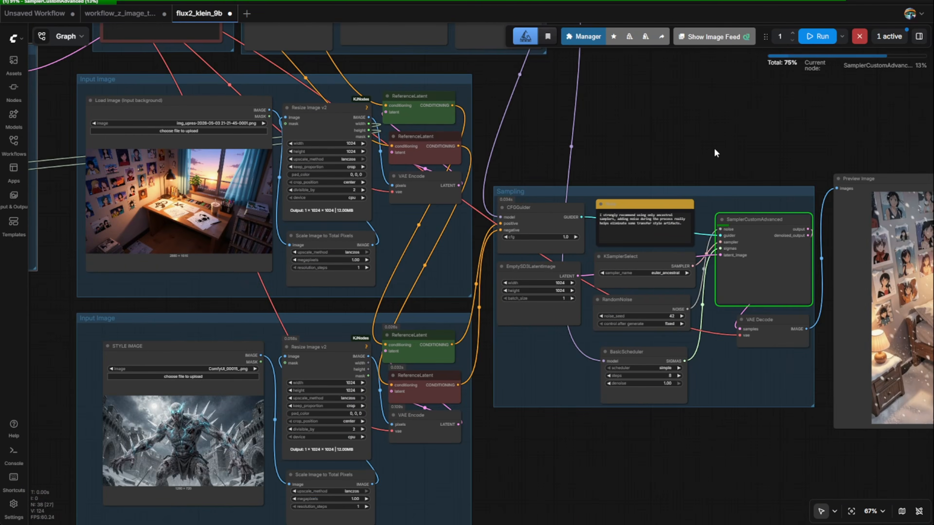
left_click_drag(662, 145, 653, 111)
scroll(723, 113, "down", 2)
left_click_drag(722, 113, 596, 103)
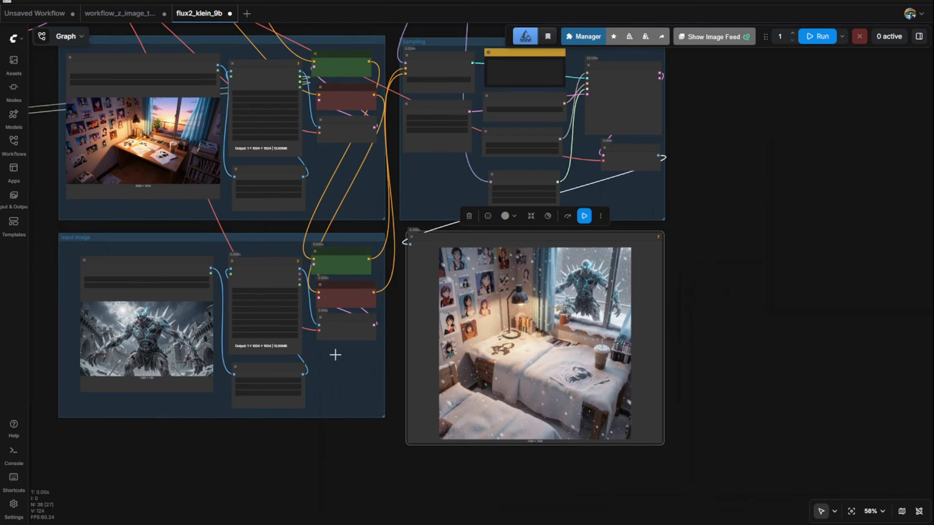
Examine the generated bedroom with the monster outside the window against both input images and the RoPE nodes
scroll(333, 354, "up", 3)
left_click_drag(667, 282, 778, 275)
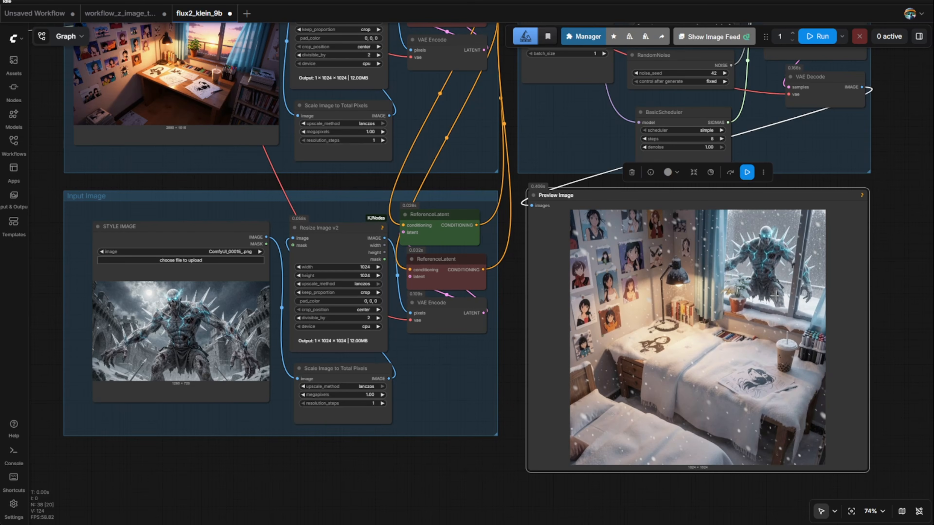
scroll(773, 294, "down", 2)
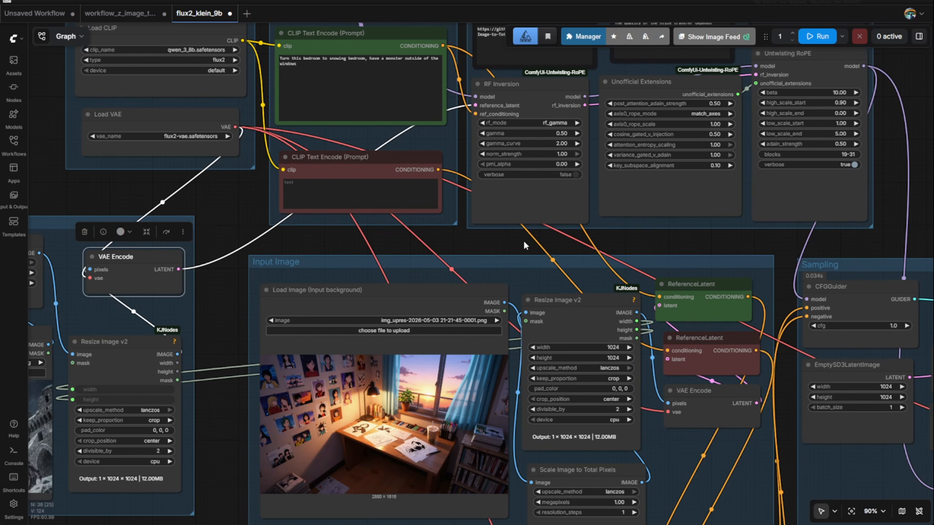
left_click_drag(524, 242, 386, 300)
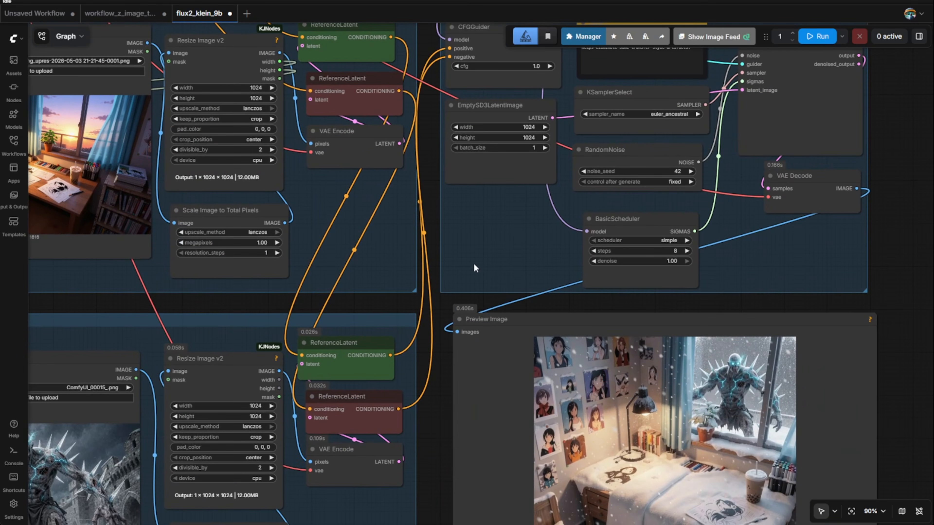
left_click_drag(473, 263, 622, 109)
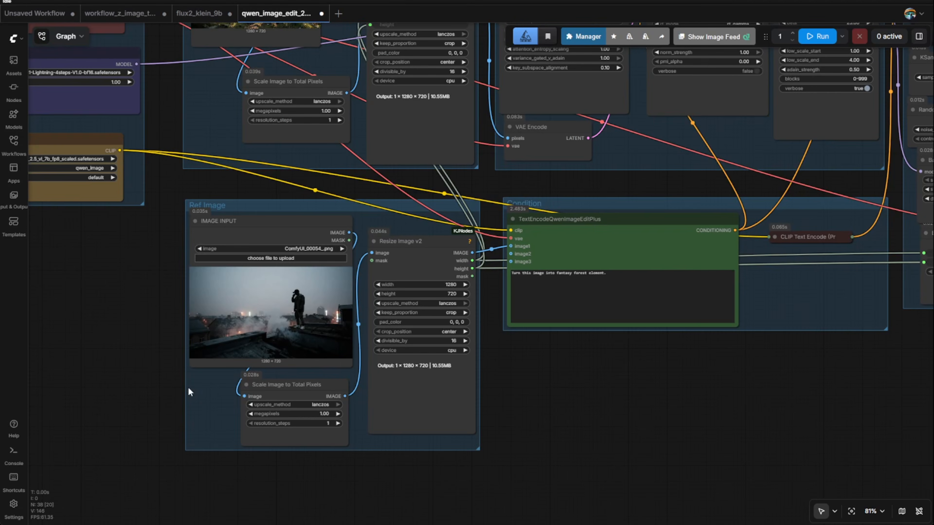
Examine the ROPE, Style Ref. and Ref Image groups of the Qwen Image Edit workflow
left_click_drag(139, 316, 164, 420)
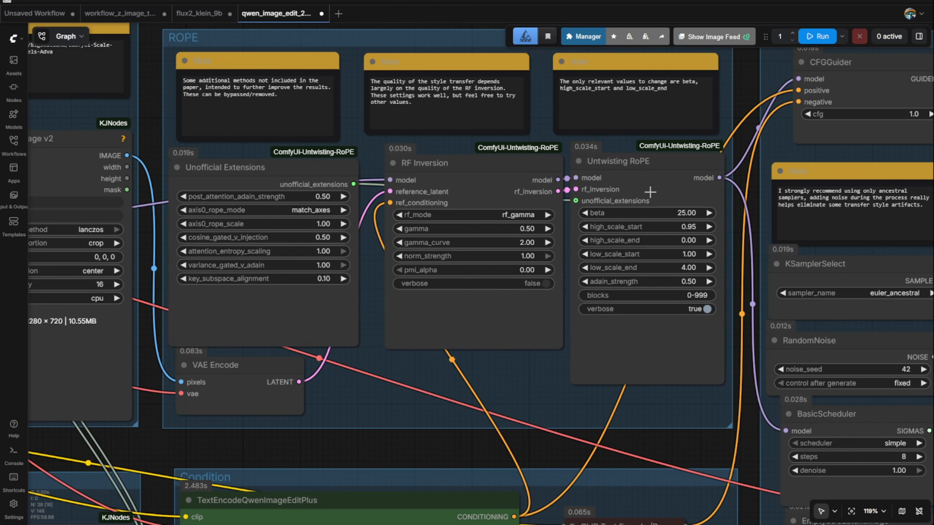
left_click(502, 165)
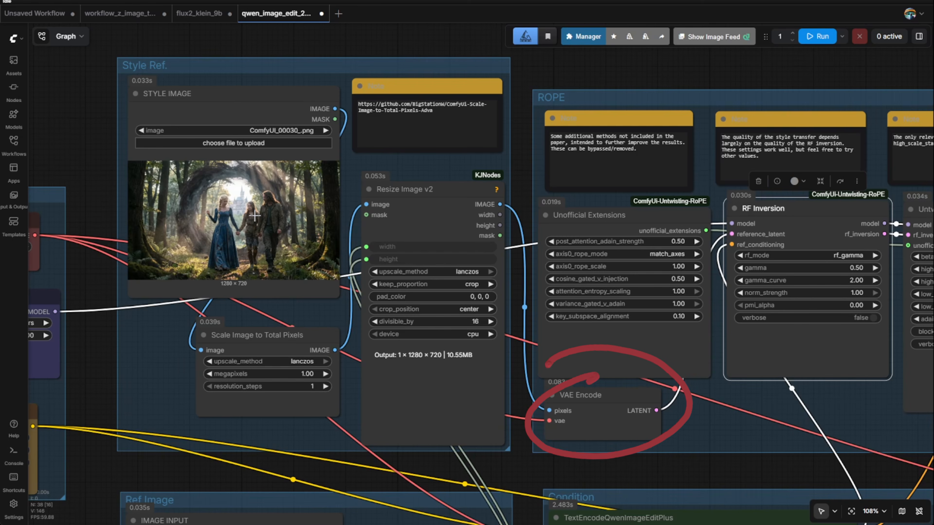
scroll(386, 298, "down", 3)
scroll(371, 426, "down", 6)
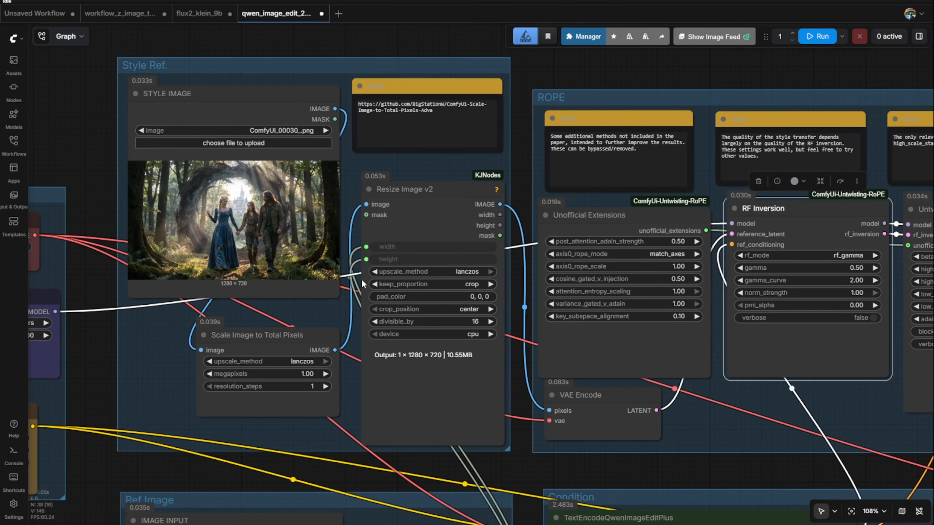
scroll(385, 299, "down", 3)
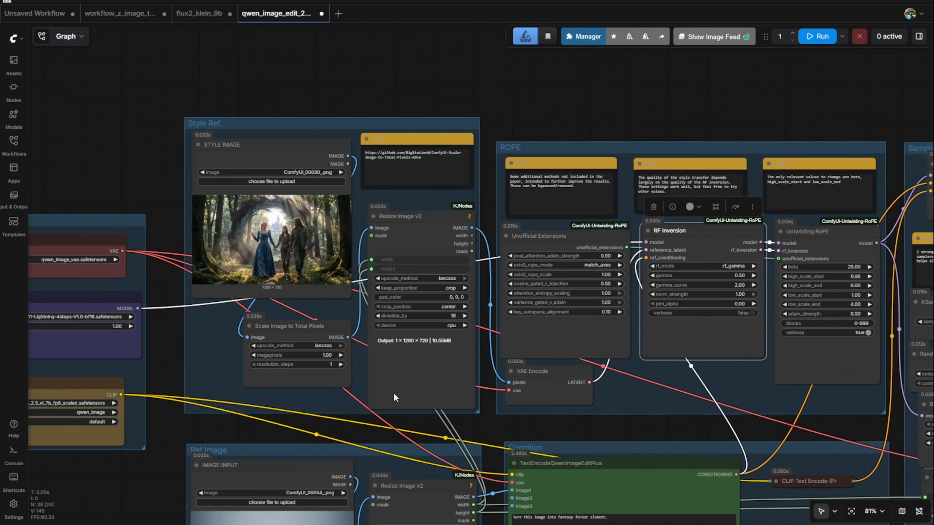
left_click_drag(370, 405, 346, 198)
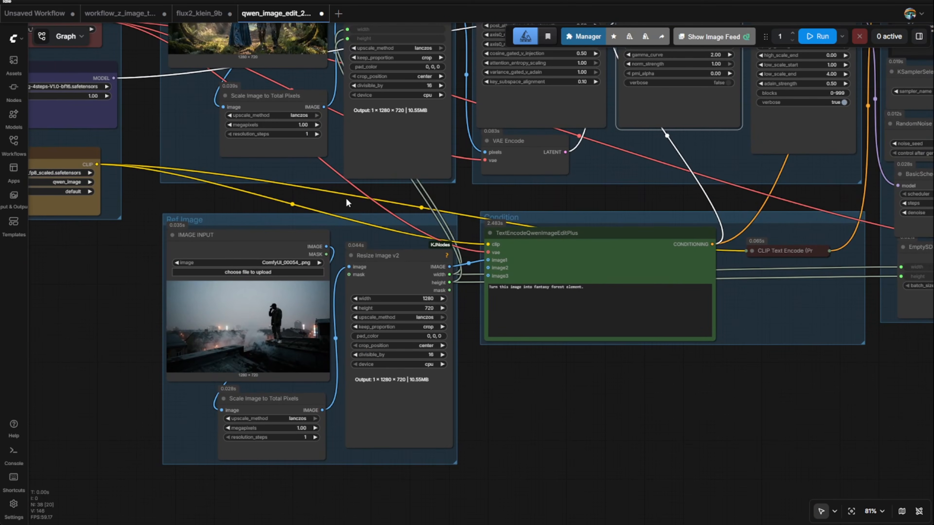
scroll(226, 345, "up", 4)
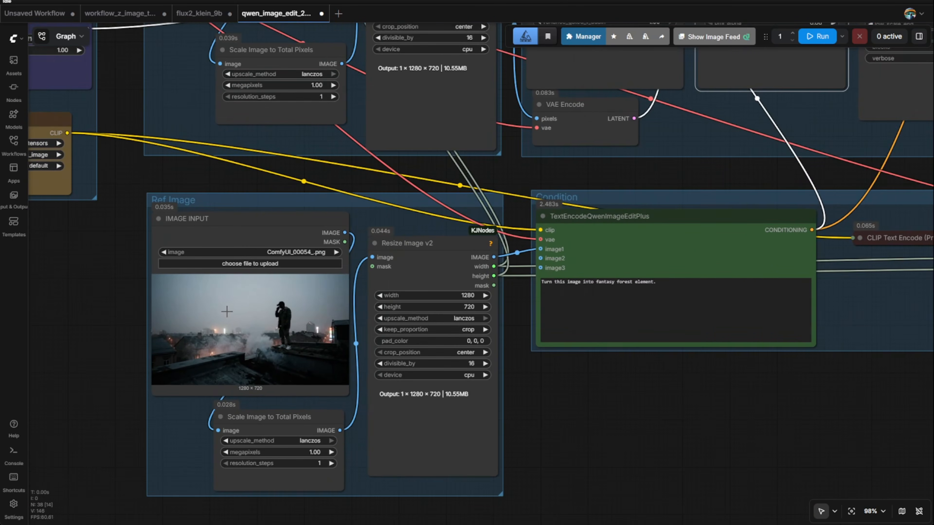
Examine the Qwen prompt in the Condition group, the Sampling group and the generated fantasy forest image
scroll(226, 364, "up", 3)
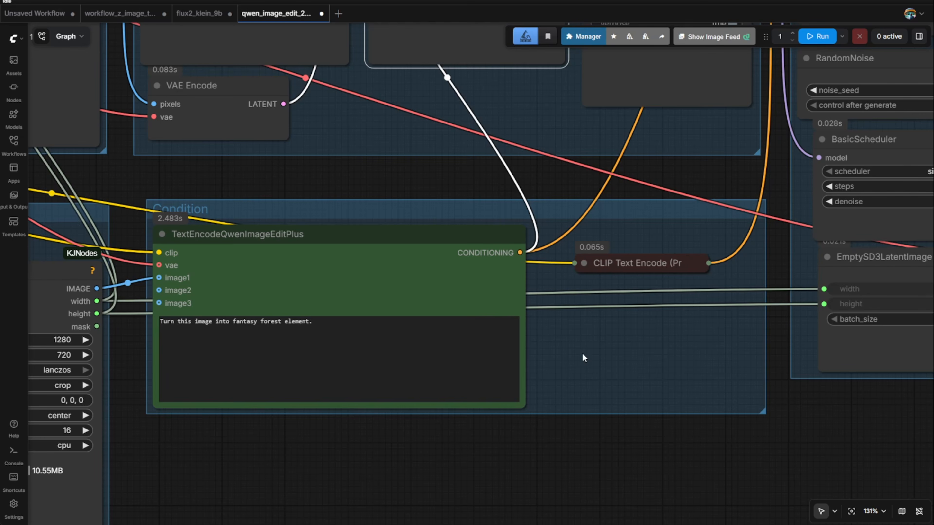
scroll(582, 353, "down", 4)
left_click_drag(806, 387, 237, 444)
scroll(237, 444, "down", 1)
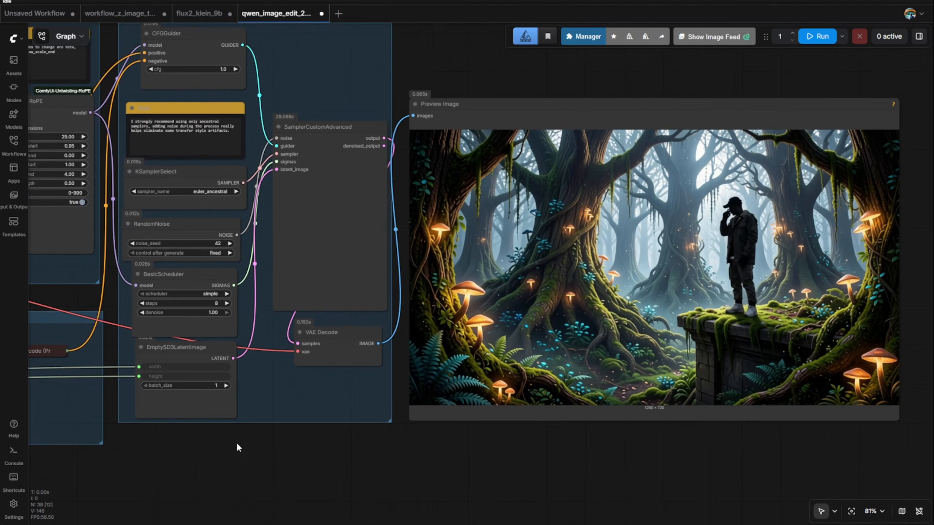
scroll(237, 447, "down", 1)
left_click_drag(637, 448, 574, 465)
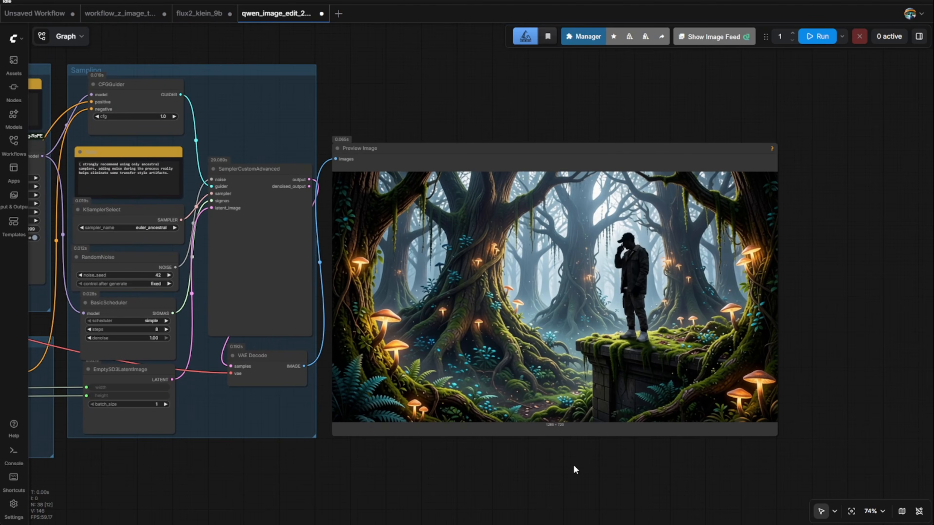
scroll(574, 466, "up", 1)
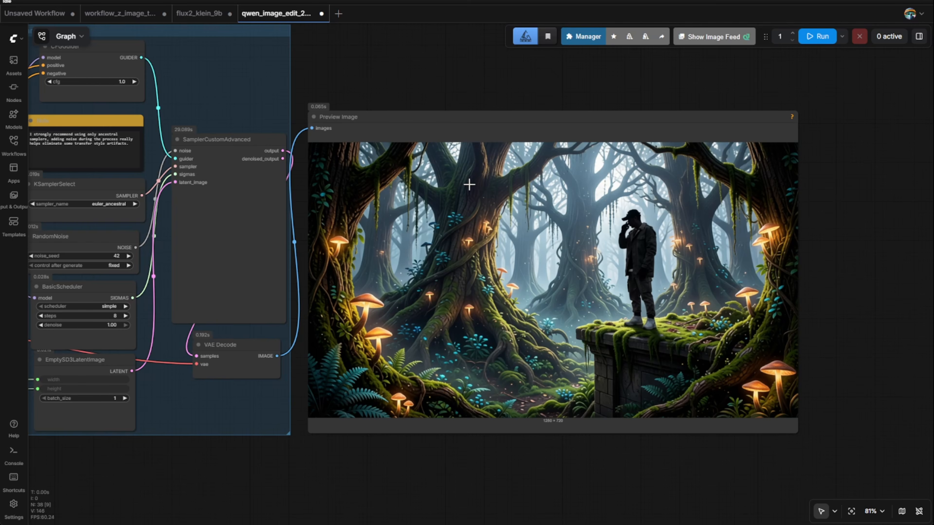
Shorten the TextEncodeQwenImageEditPlus prompt to "Turn this image into forest element." and run the workflow
scroll(469, 185, "down", 2)
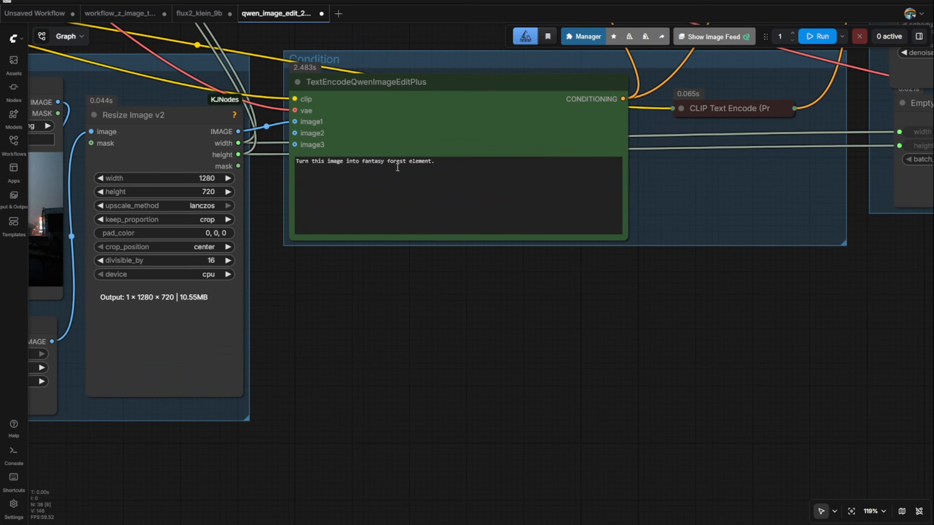
left_click(375, 162)
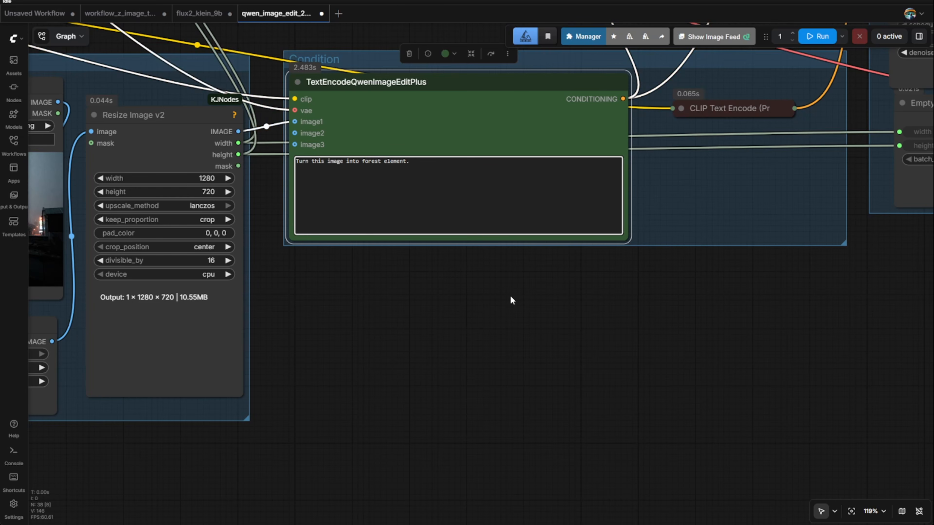
scroll(511, 294, "down", 3)
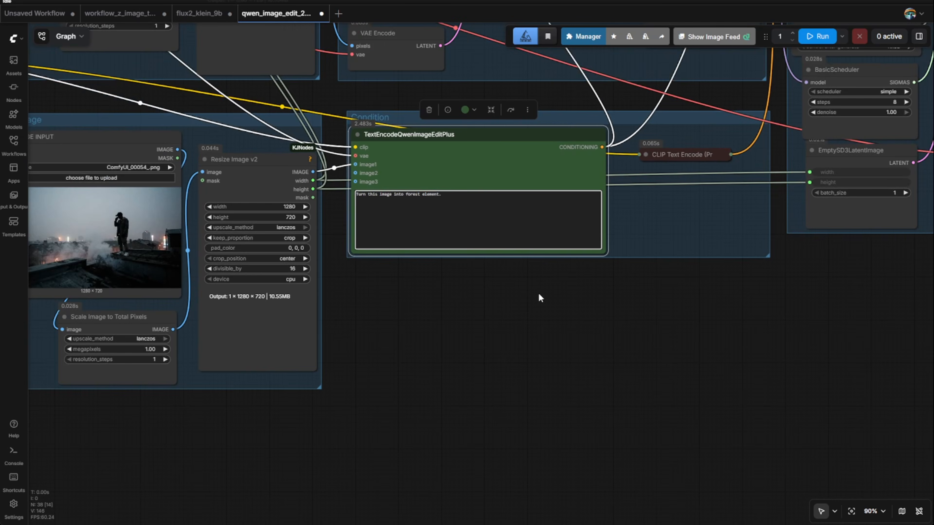
left_click_drag(748, 285, 772, 450)
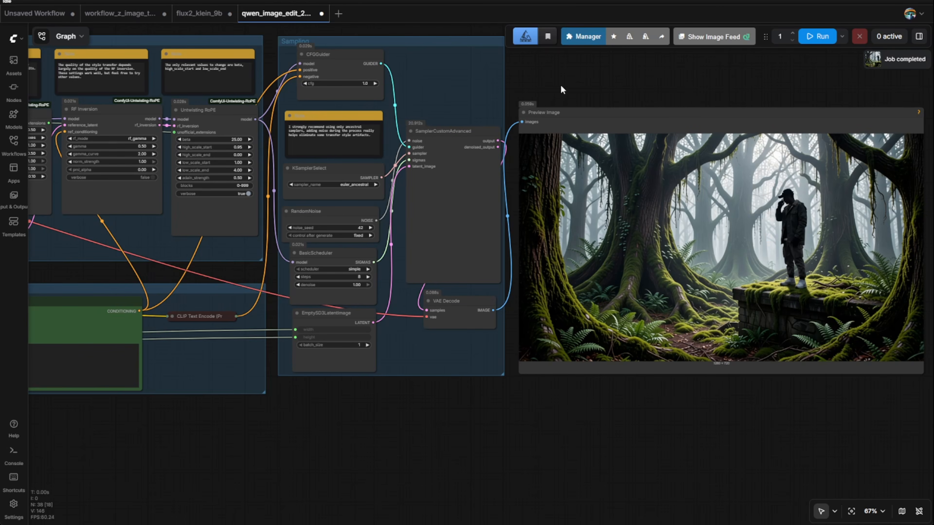
left_click_drag(725, 72, 661, 77)
scroll(723, 159, "up", 2)
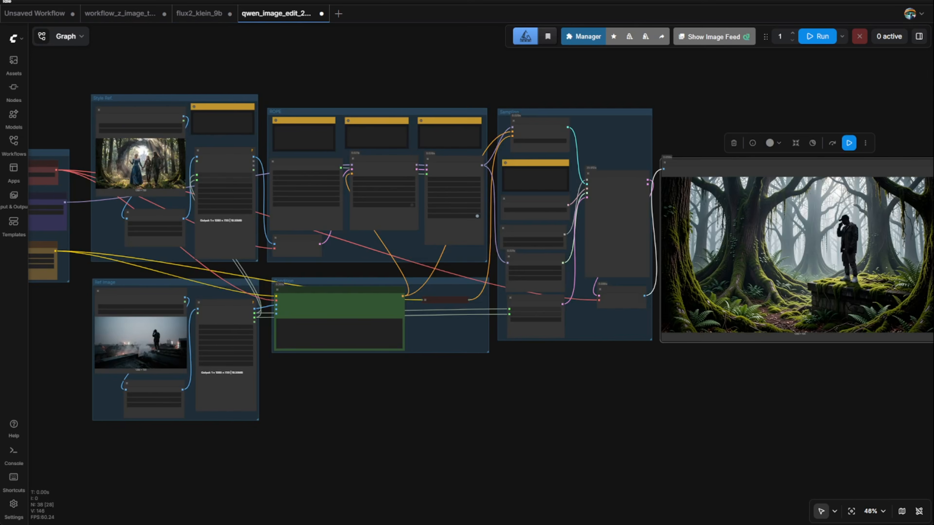
Move the Preview Image node beneath the Condition group
left_click(778, 137)
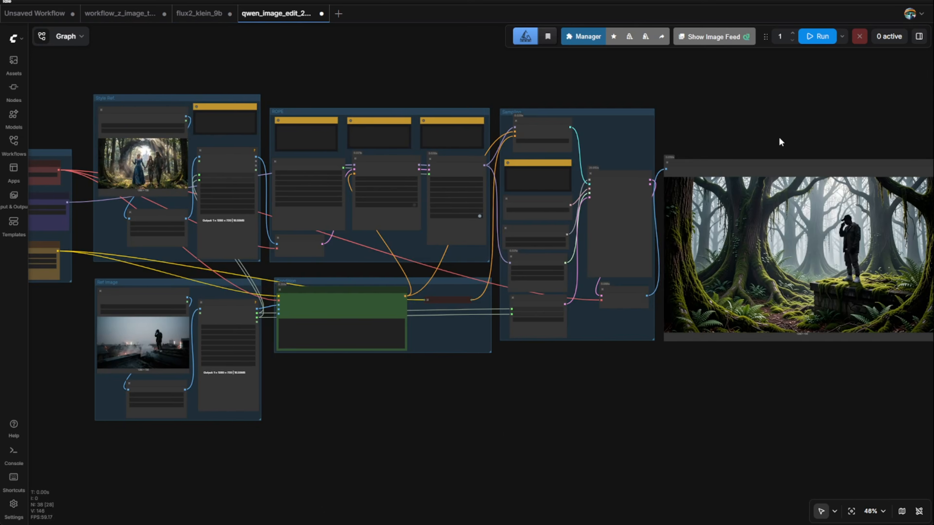
left_click_drag(779, 162, 388, 369)
scroll(625, 436, "up", 4)
left_click_drag(619, 427, 740, 206)
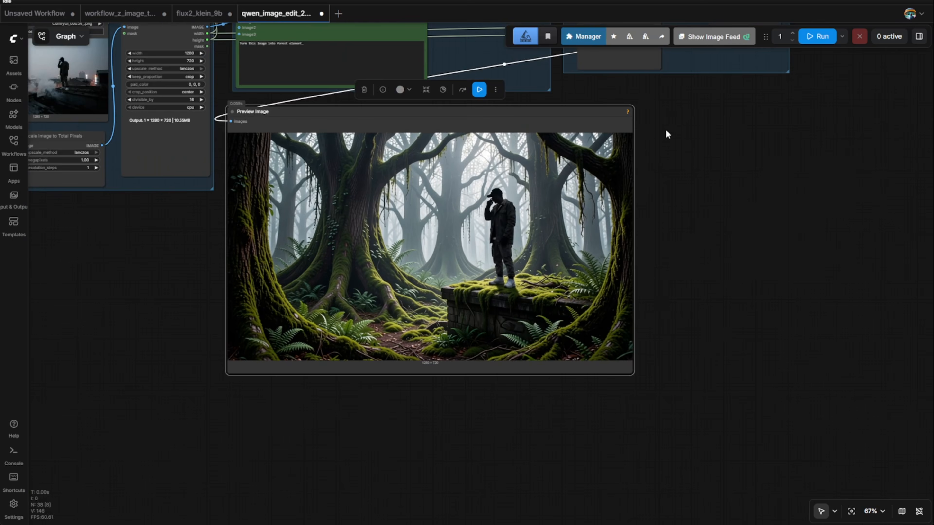
Change the prompt to "Turn this image into urban element." and run the workflow with the neon-city portrait as style image
left_click_drag(666, 131, 861, 424)
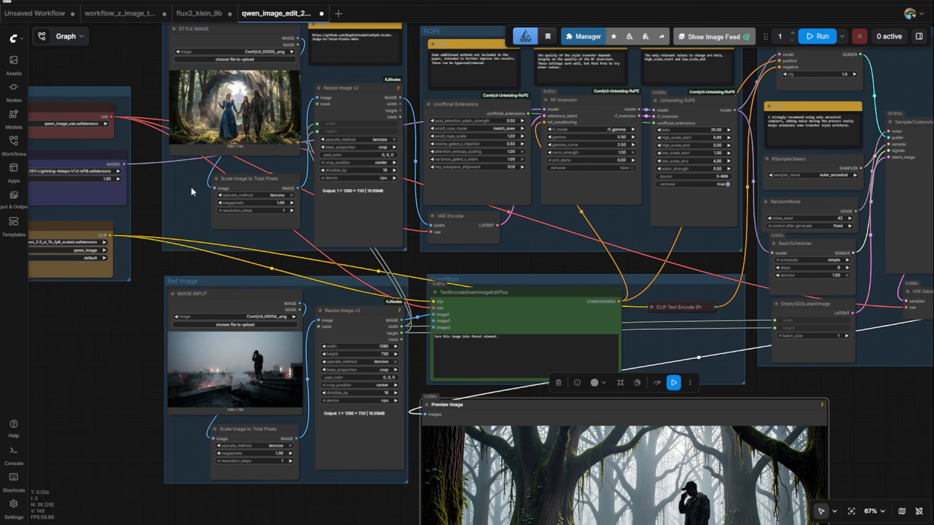
type("urba")
type("n")
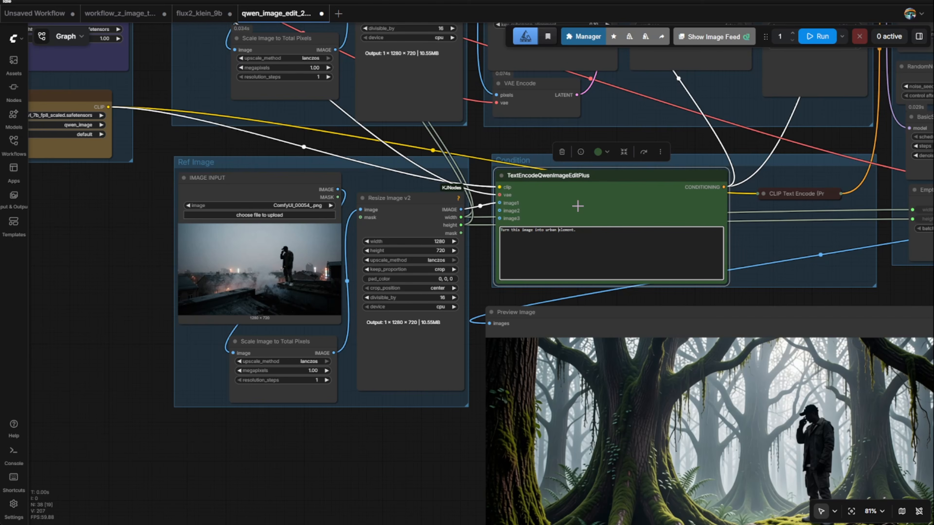
key("ctrl+Return")
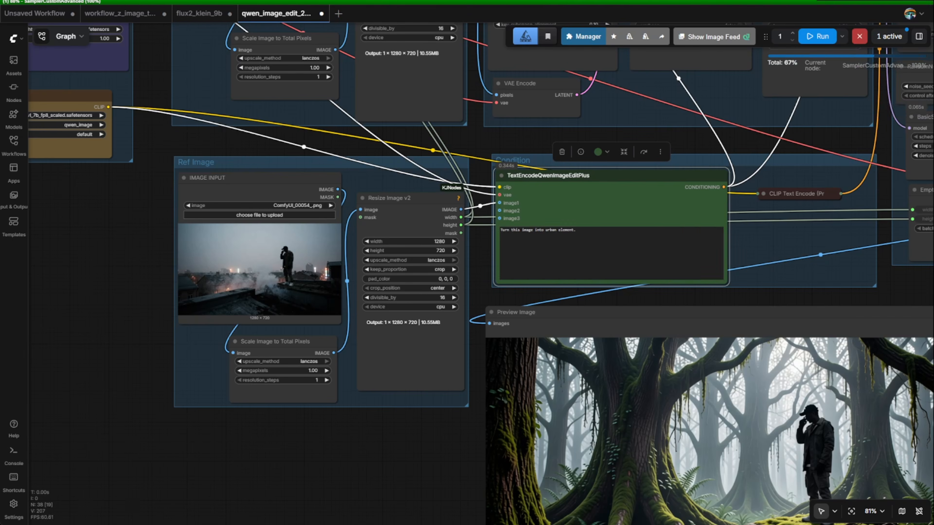
Move the Preview Image node back beside the Sampling group
left_click_drag(610, 258, 519, 332)
left_click_drag(278, 127, 357, 237)
scroll(487, 340, "down", 3)
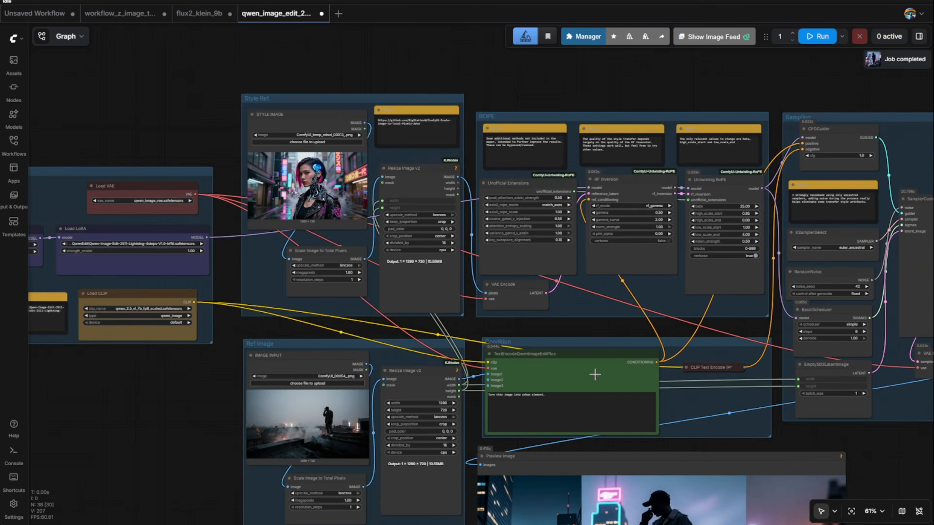
scroll(595, 374, "down", 3)
left_click_drag(682, 412, 631, 259)
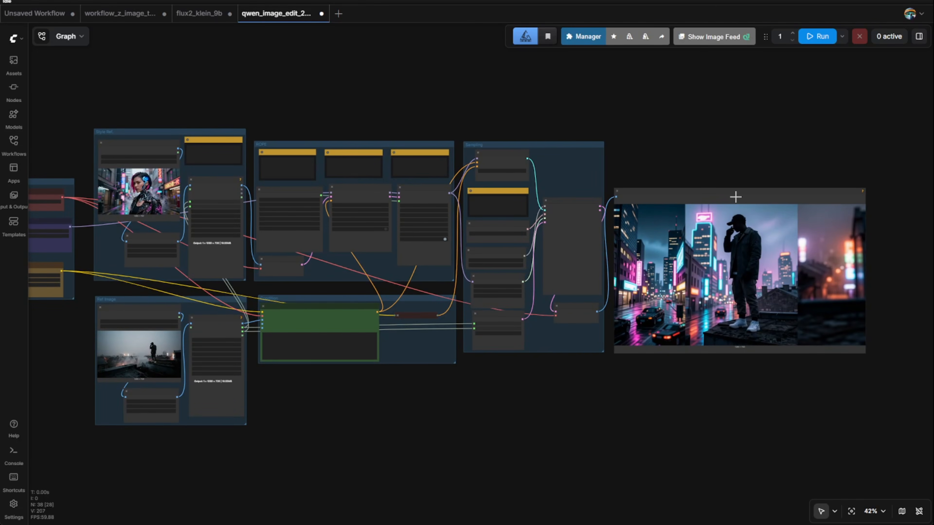
left_click_drag(733, 196, 374, 200)
Run the workflow with the photo of a woman on a city street as the style image
left_click_drag(366, 412, 462, 435)
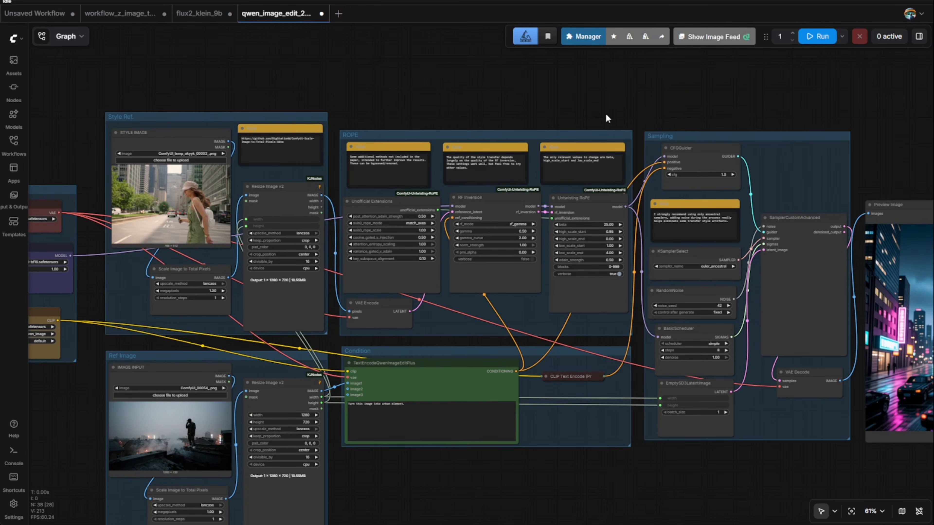
left_click(815, 39)
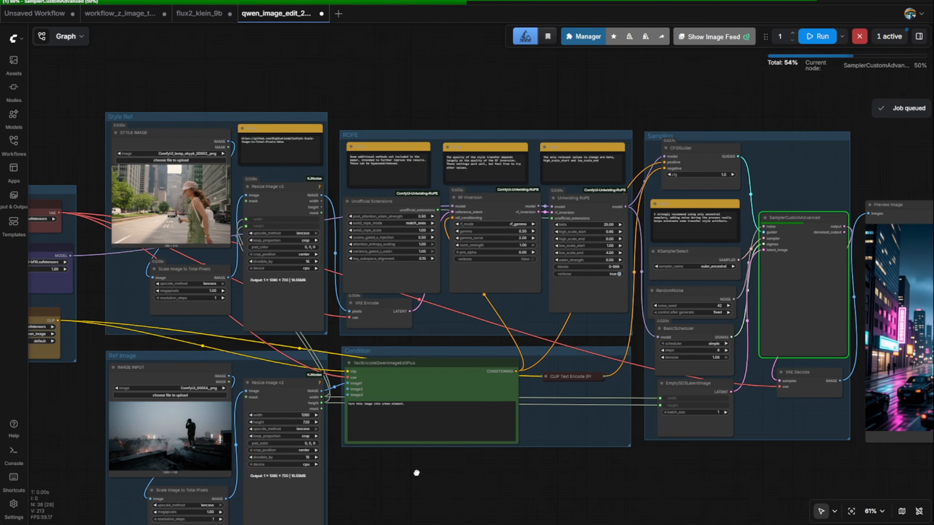
left_click_drag(418, 472, 379, 420)
scroll(379, 422, "down", 2)
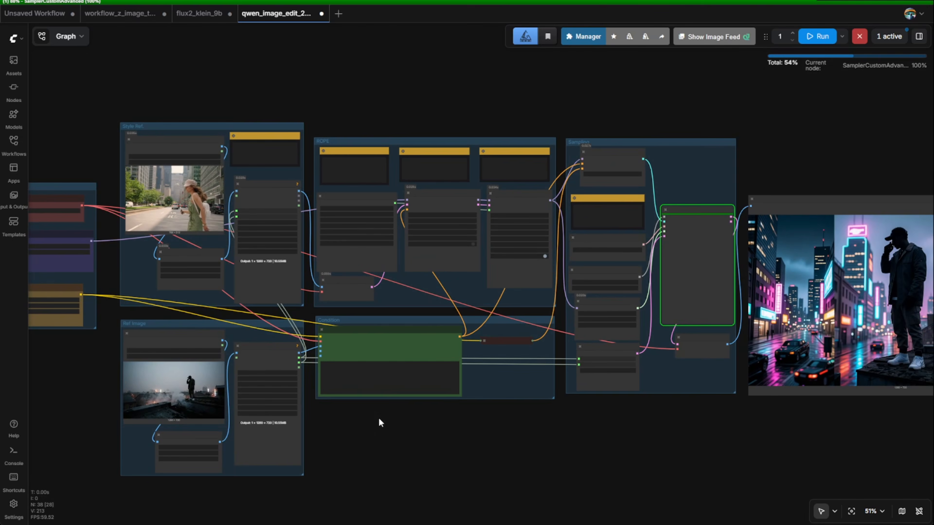
left_click_drag(471, 438, 375, 417)
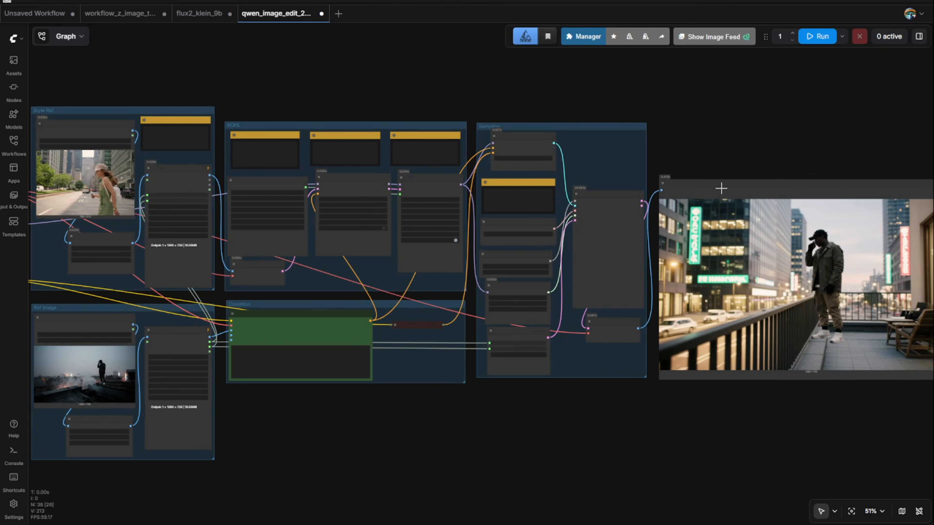
Nudge the Preview Image node slightly closer to the Sampling group
left_click_drag(721, 189, 714, 188)
scroll(659, 95, "down", 1)
left_click_drag(658, 96, 629, 137)
left_click(629, 137)
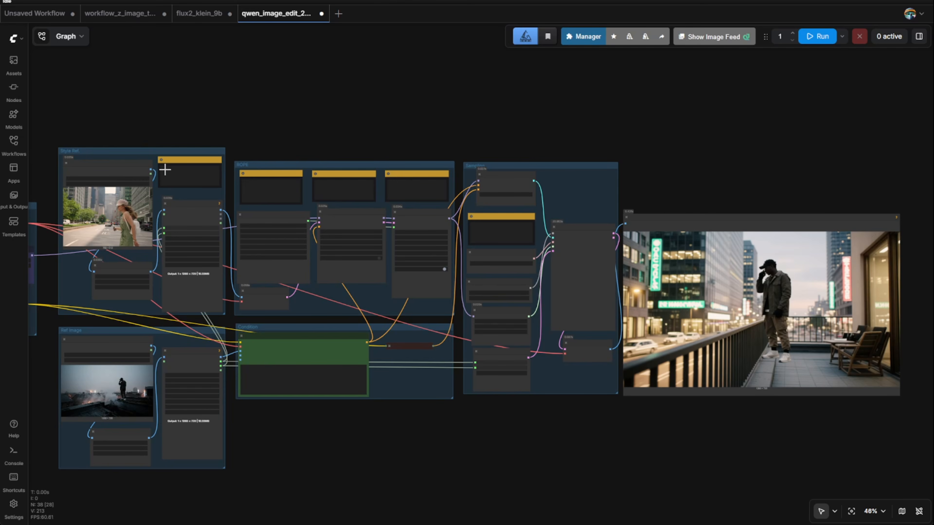
Load the pink-haired anime portrait as the style image and run the workflow
scroll(140, 182, "up", 1)
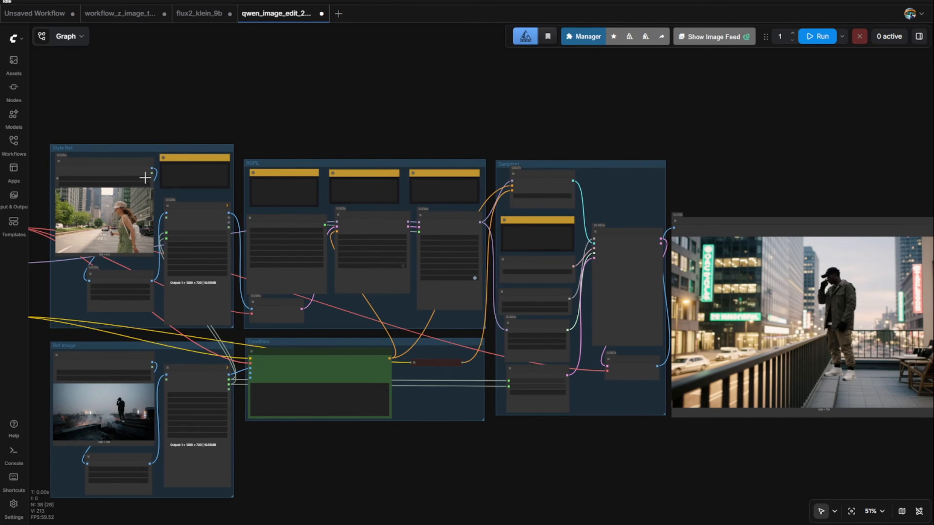
left_click(145, 178)
left_click(817, 36)
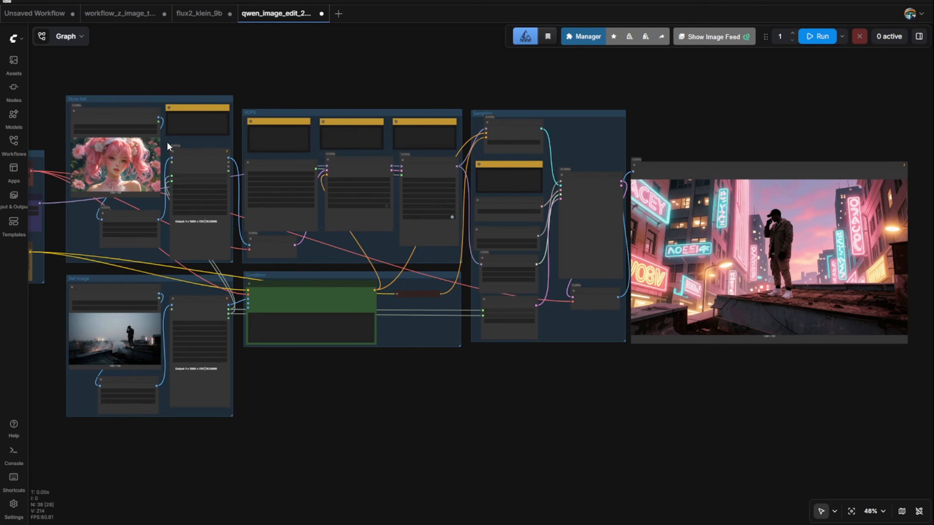
Save the generated neon city rooftop image from the Preview Image node
scroll(350, 221, "up", 1)
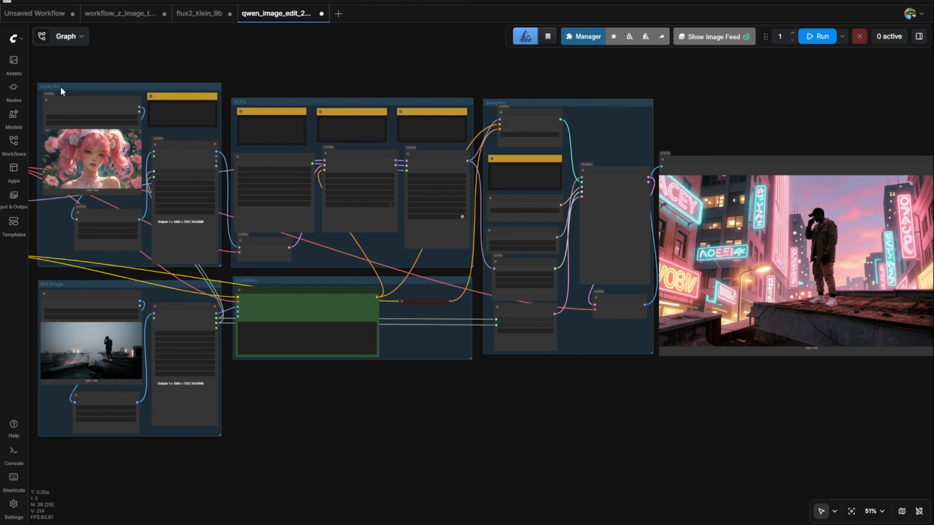
right_click(756, 200)
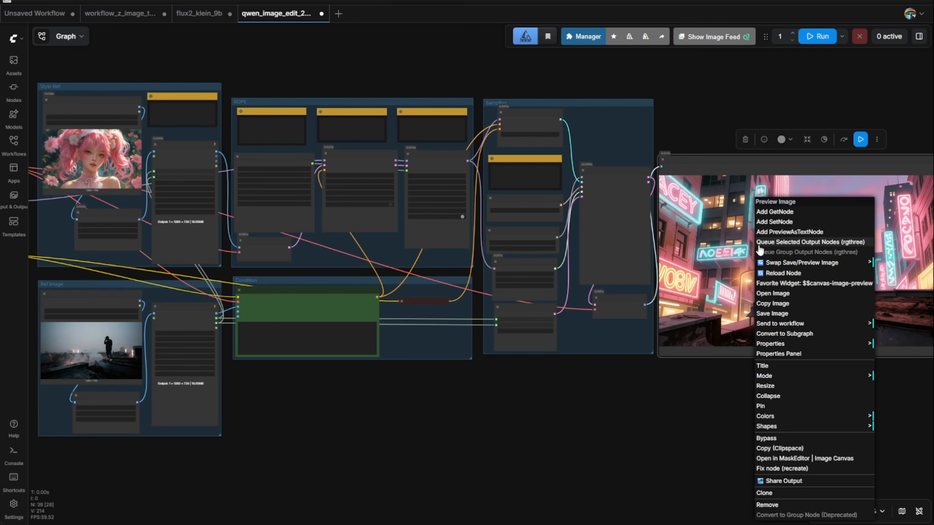
left_click(789, 314)
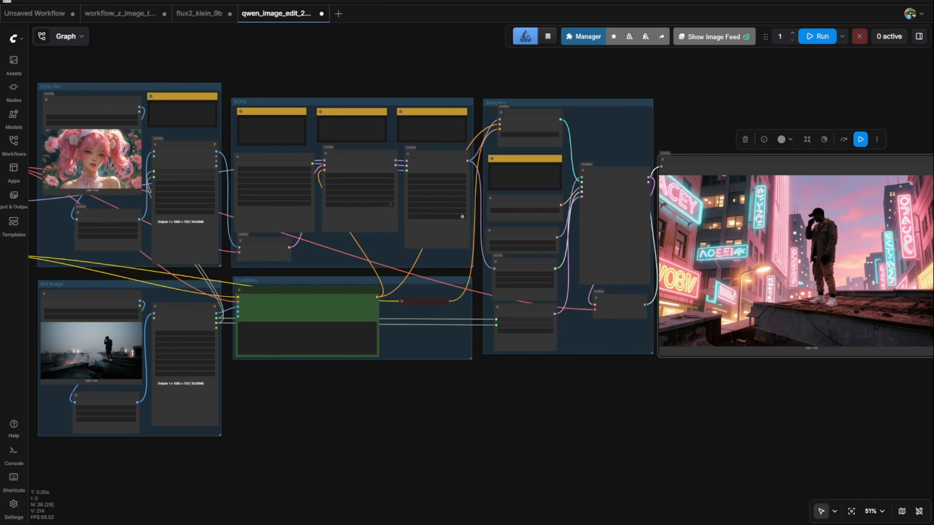
left_click(436, 422)
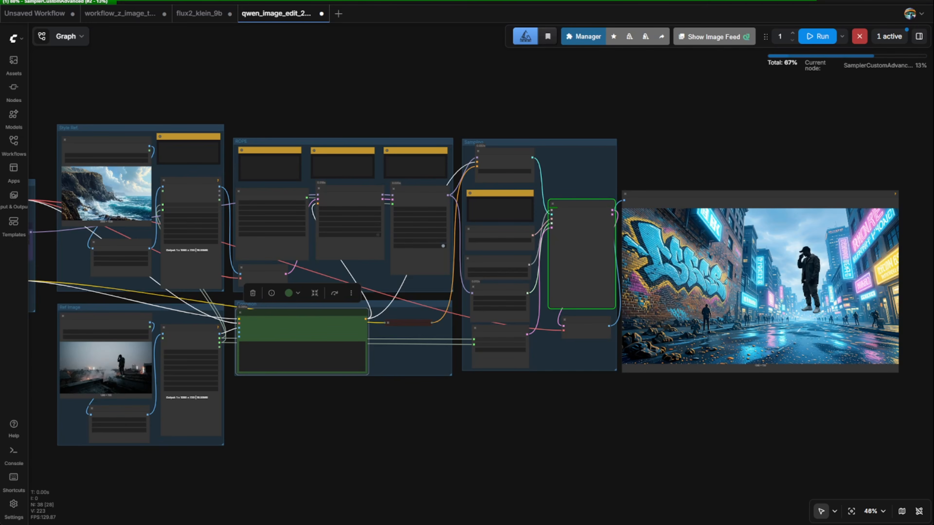
Move the Style Ref group slightly upward, away from the Ref Image group
left_click(782, 109)
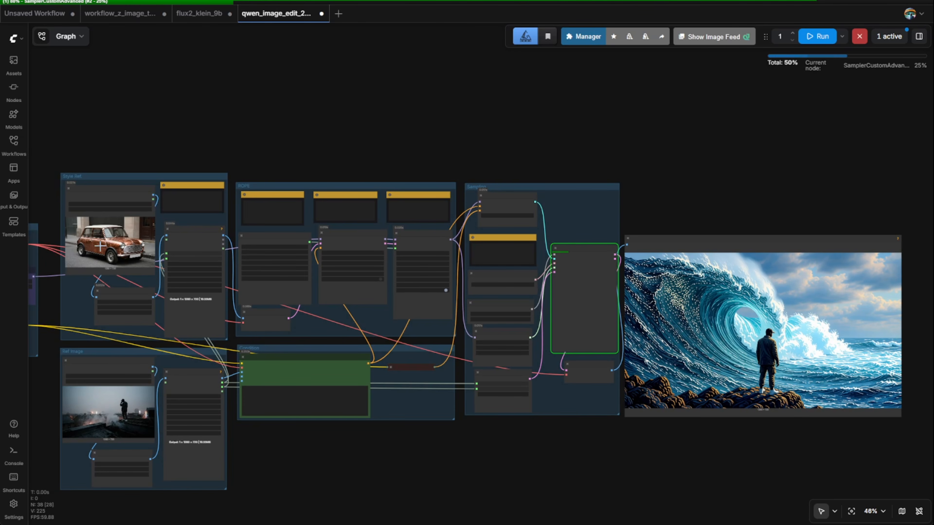
scroll(111, 254, "up", 1)
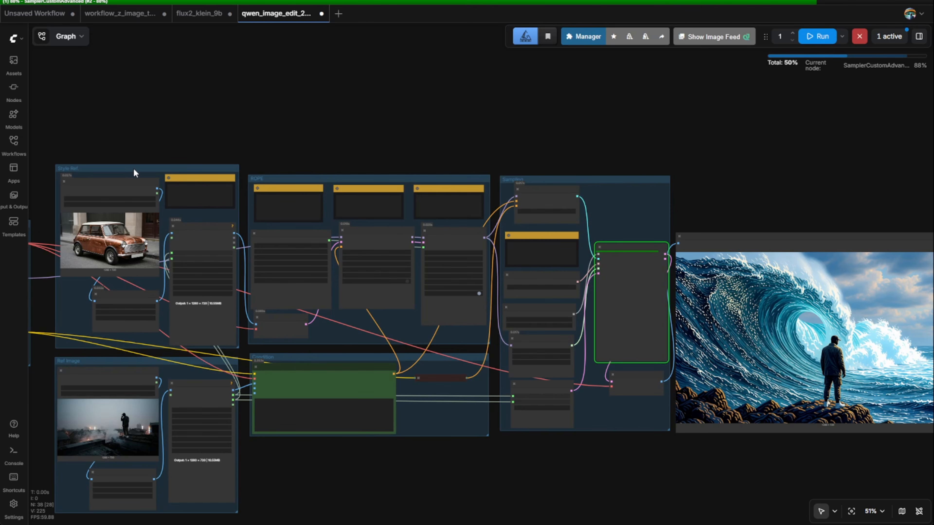
left_click_drag(134, 168, 129, 139)
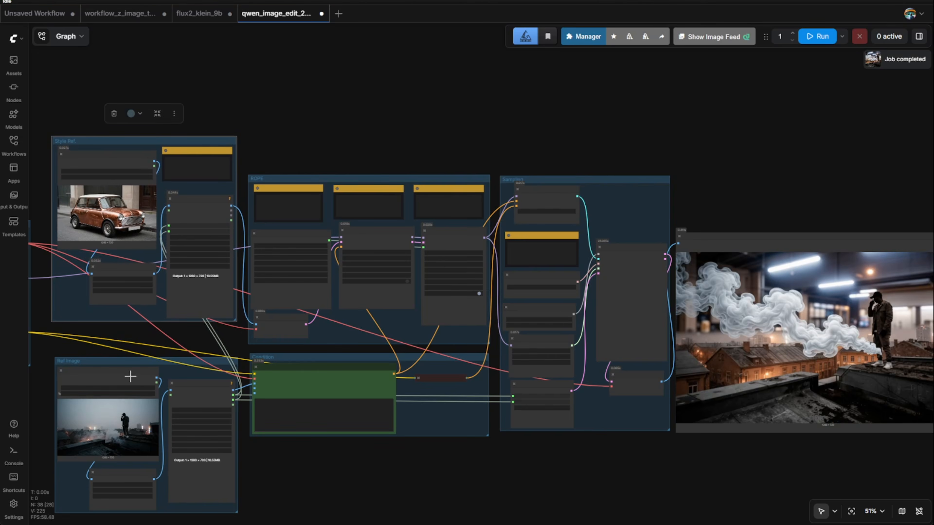
Load the photo of a woman with a blue motorcycle as the style image and run the workflow
scroll(620, 485, "down", 1)
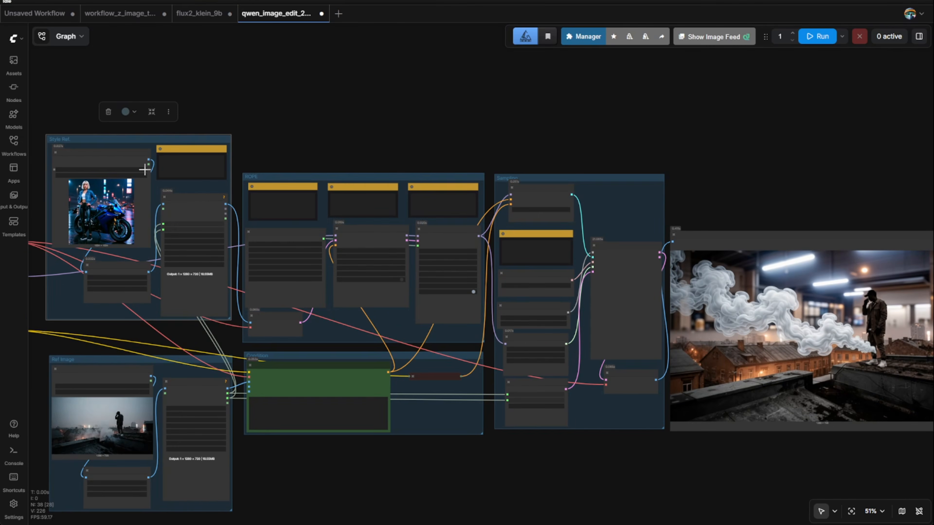
left_click(815, 38)
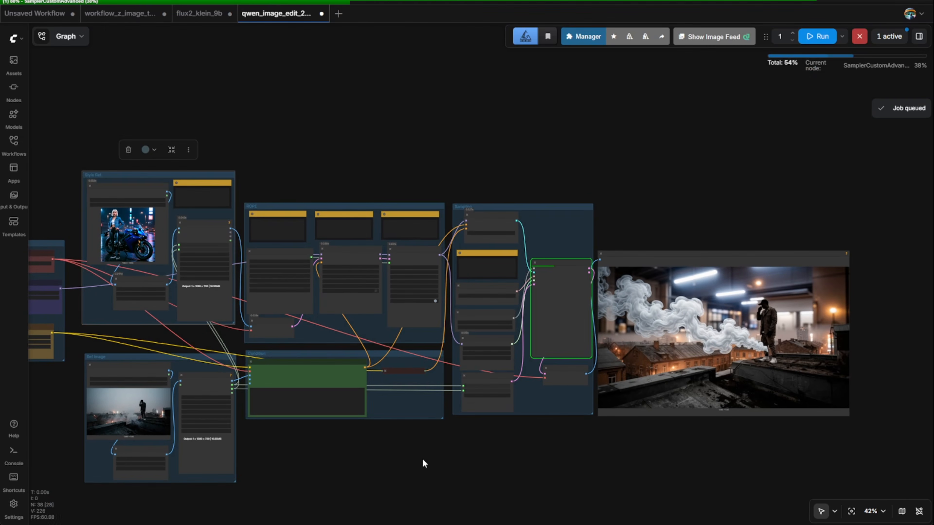
Save the generated rooftop smoke image and shift the Style Ref group slightly down toward the Ref Image group
right_click(696, 313)
left_click(719, 306)
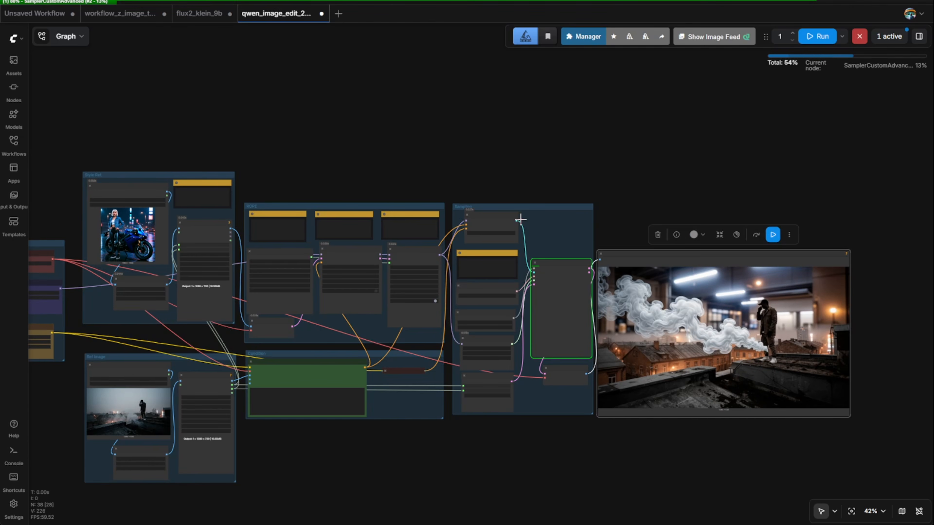
left_click_drag(207, 175, 208, 191)
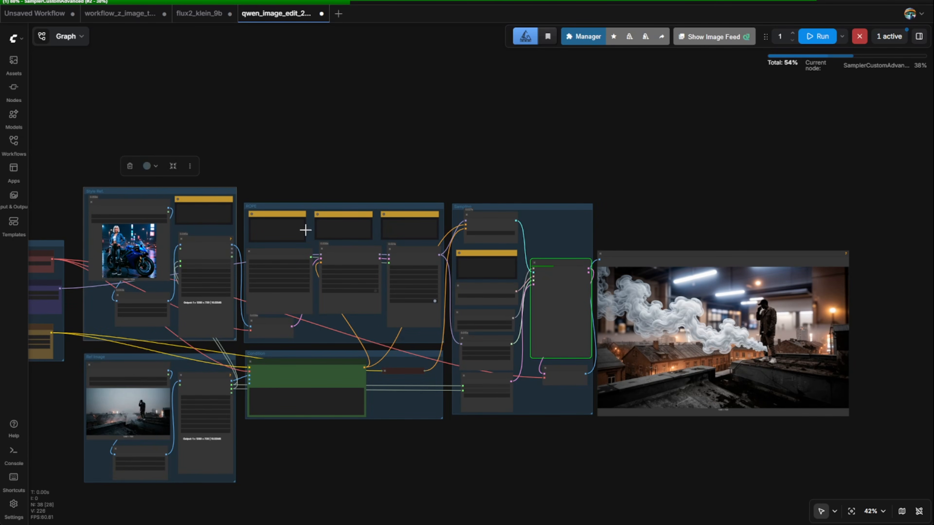